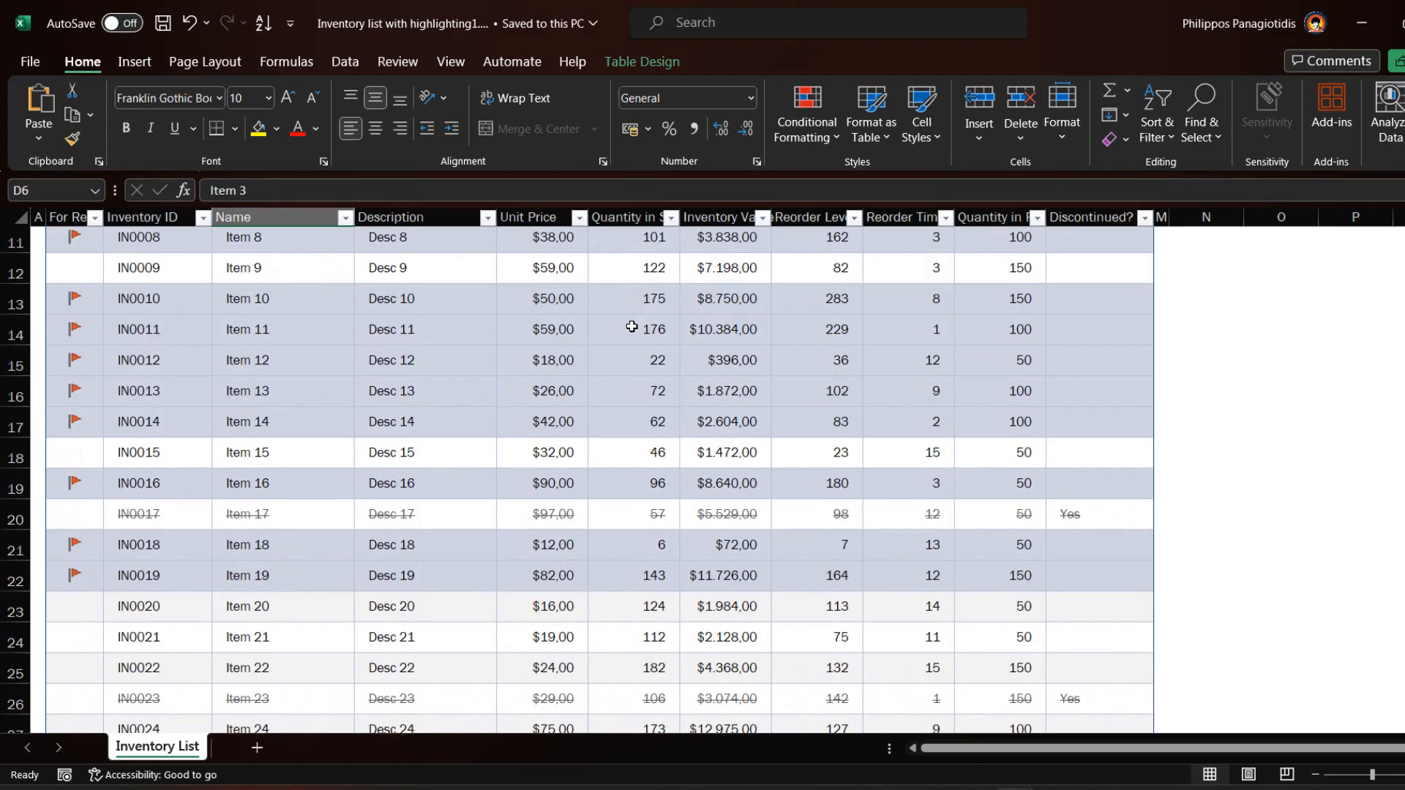
Select the Unit Price header in the inventory table and start inserting a slicer
{"action": "scroll", "coordinate": [632, 326], "scroll_direction": "down", "scroll_amount": 3}
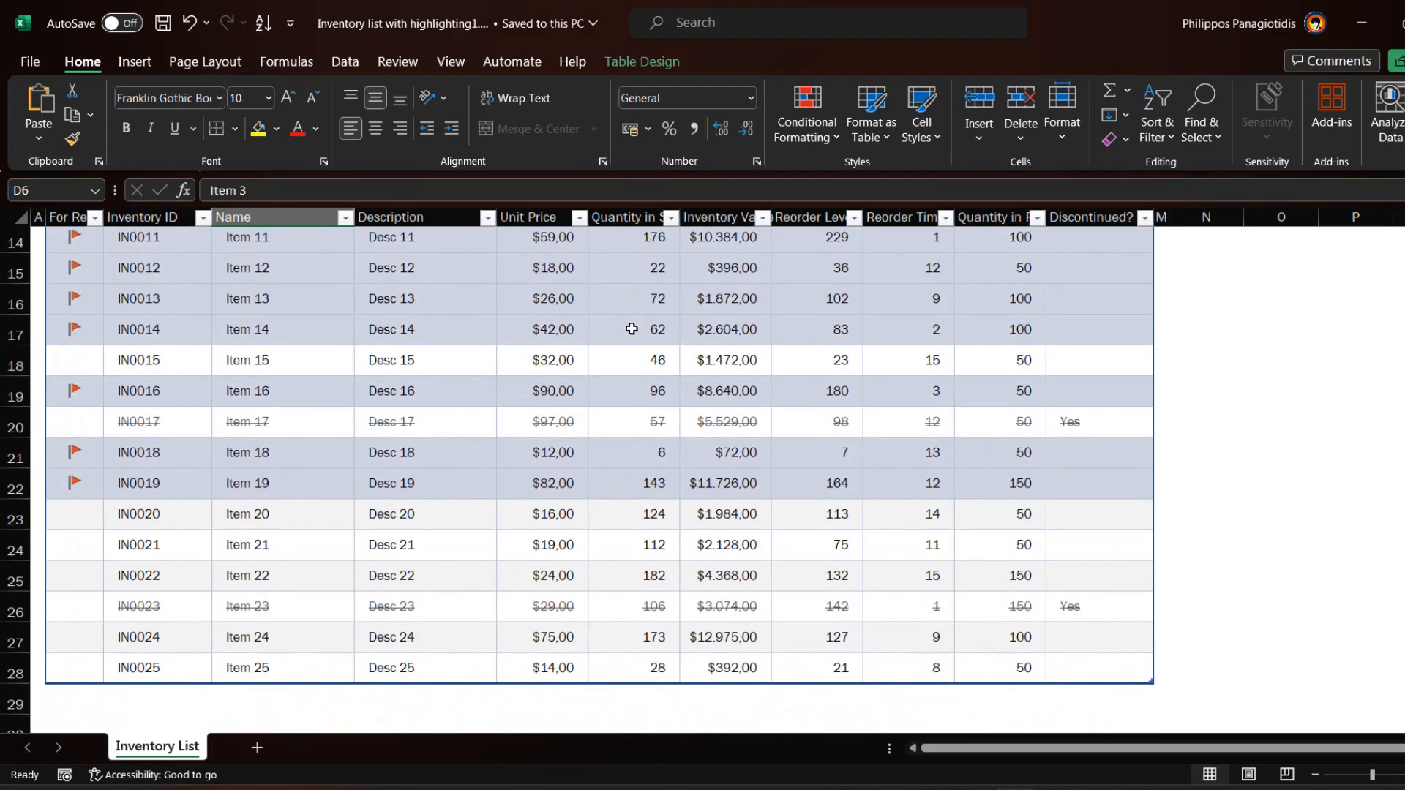
{"action": "scroll", "coordinate": [634, 332], "scroll_direction": "up", "scroll_amount": 6}
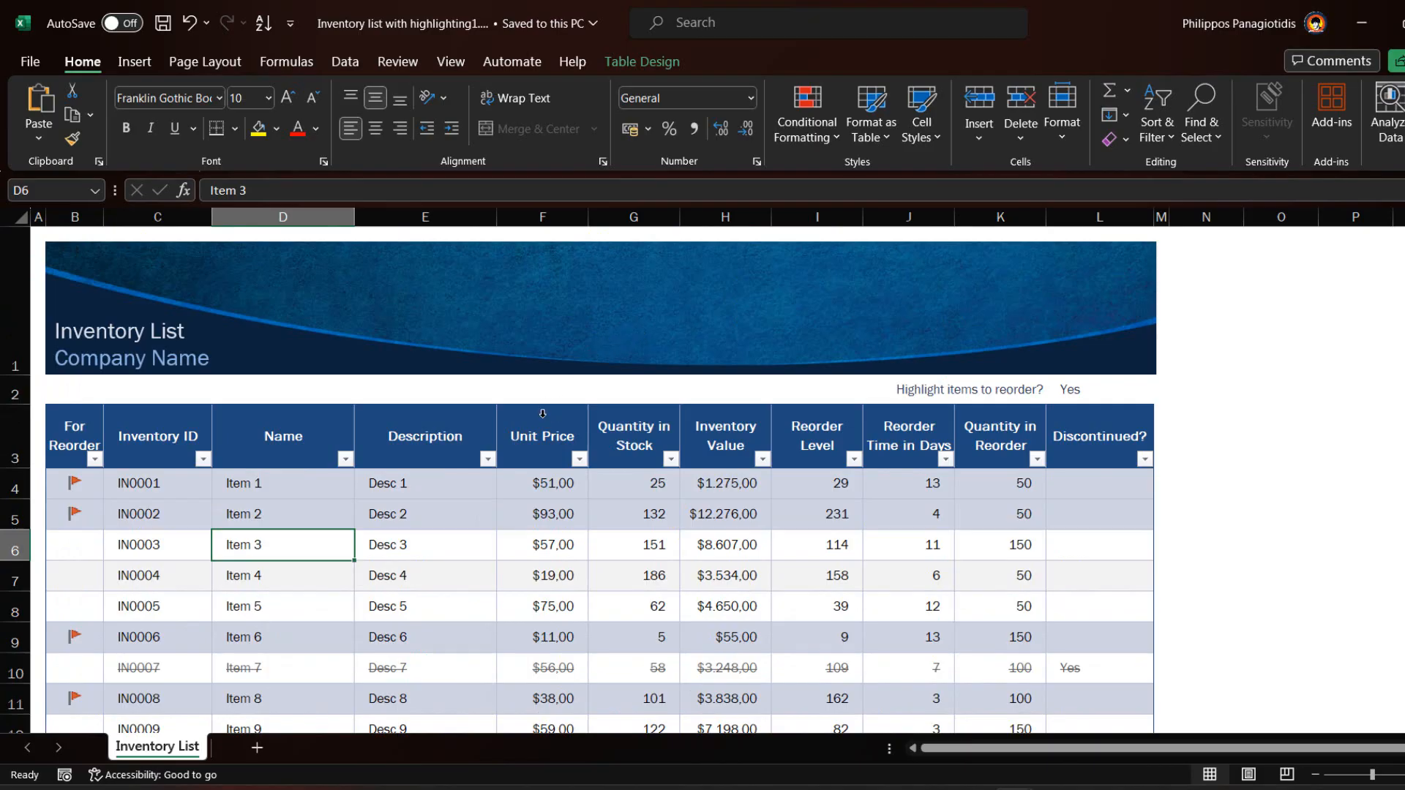
{"action": "left_click", "coordinate": [526, 447]}
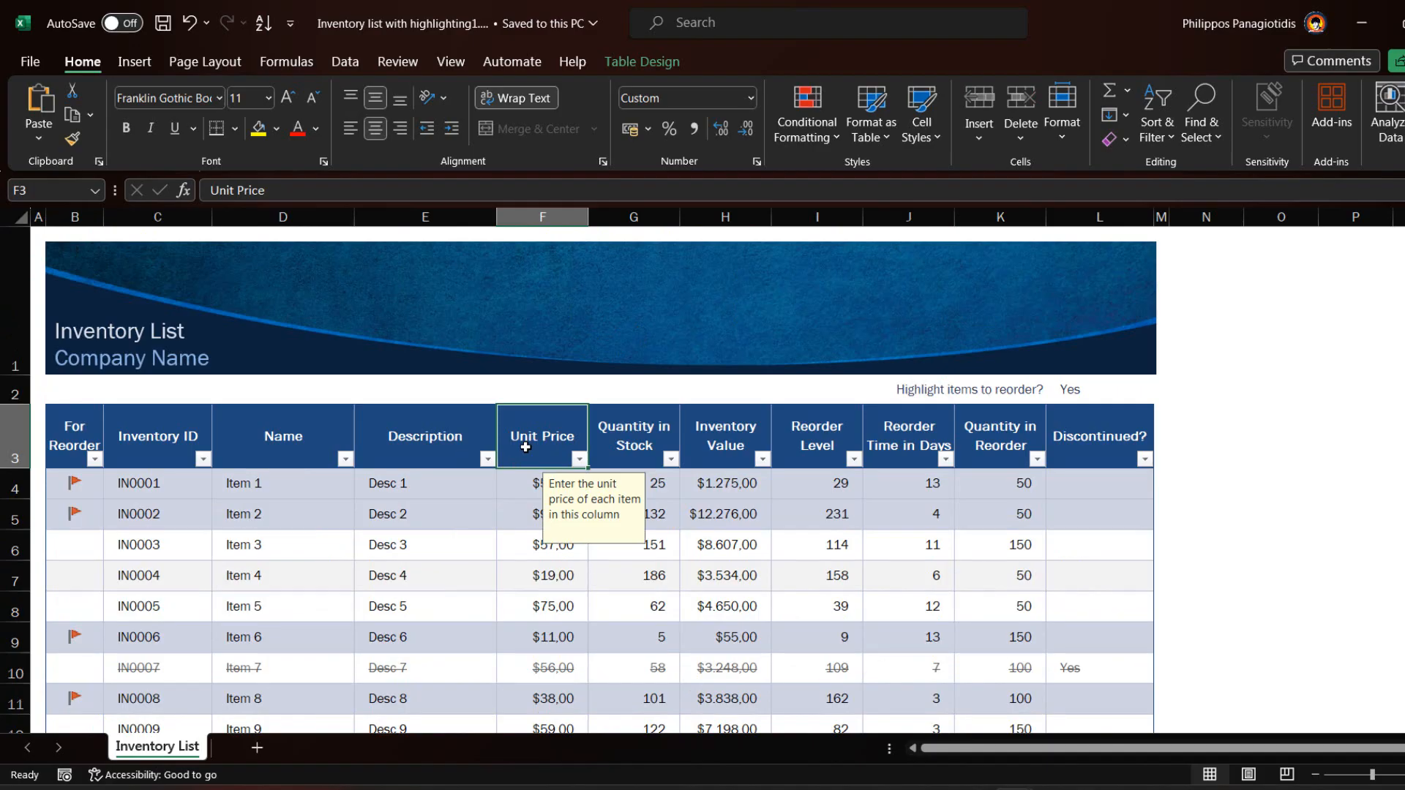
{"action": "left_click", "coordinate": [135, 62]}
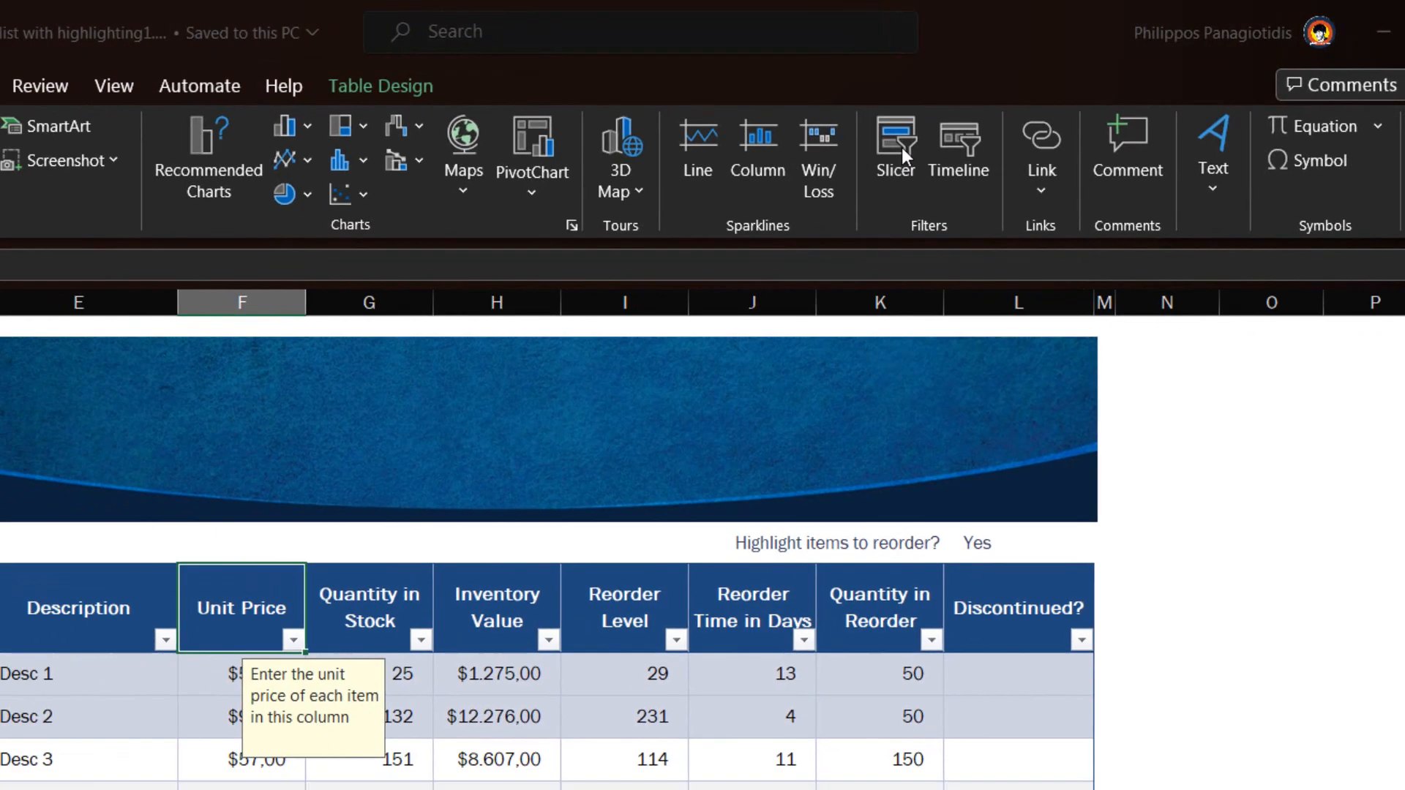
{"action": "left_click", "coordinate": [819, 157]}
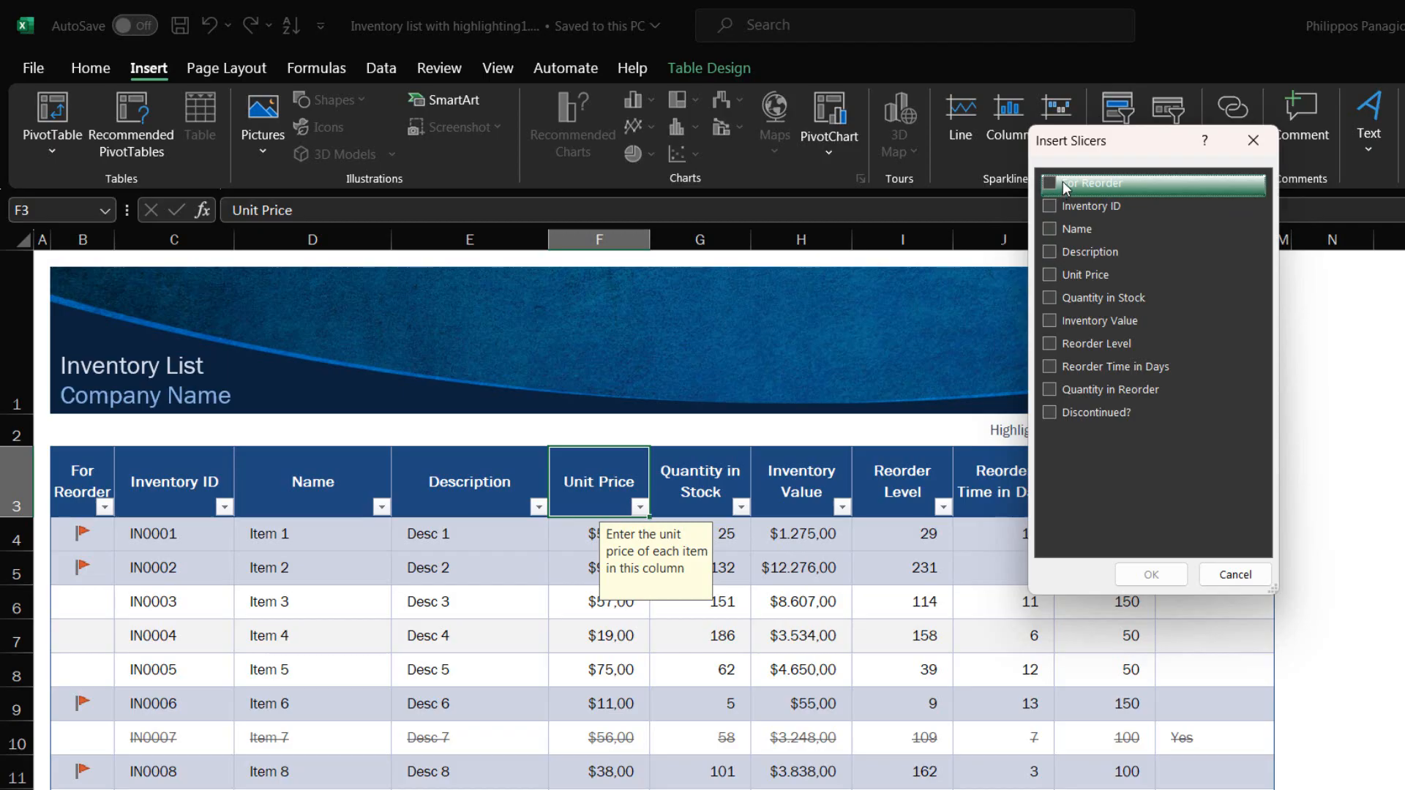
Tick Name and Unit Price in the Insert Slicers dialog and create both slicers
{"action": "left_click", "coordinate": [1051, 229]}
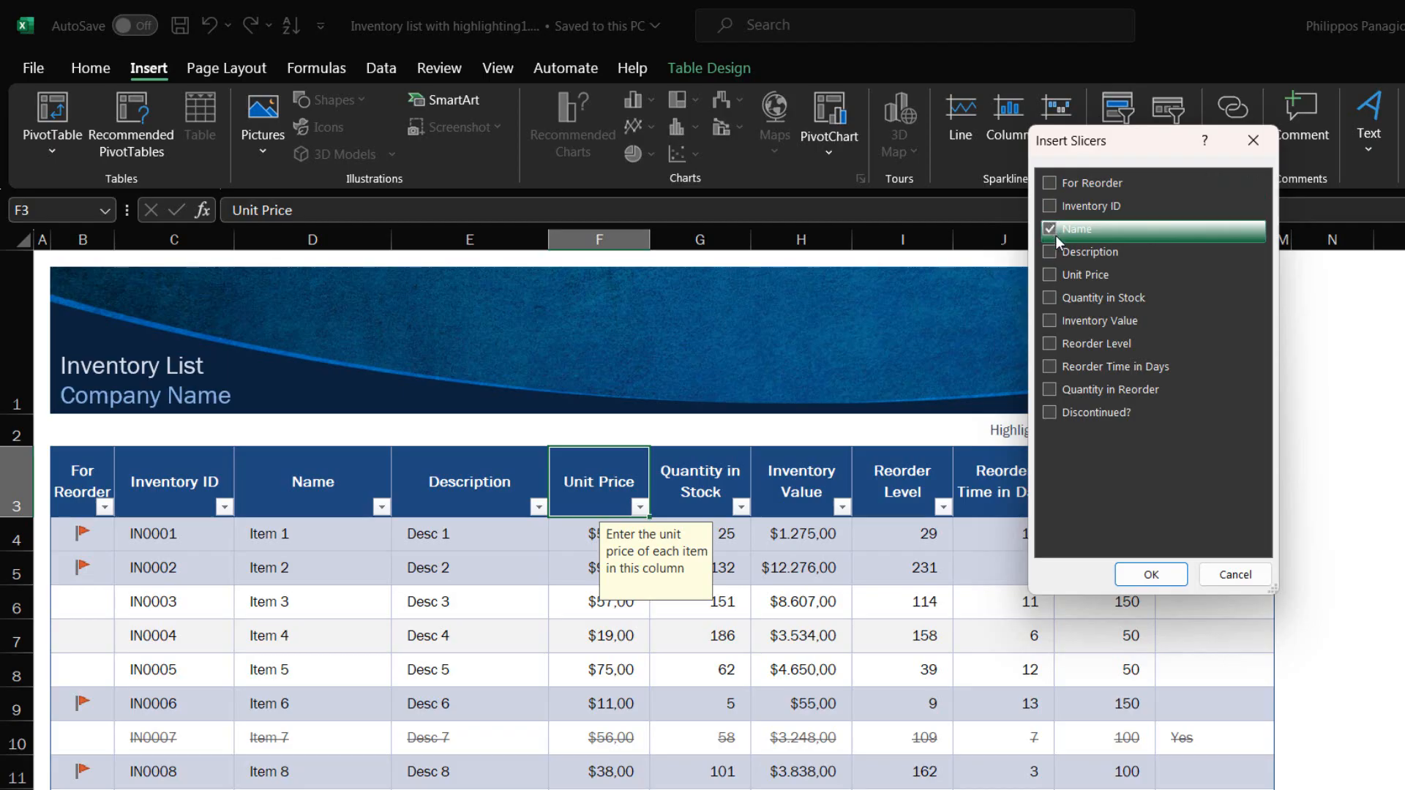
{"action": "left_click", "coordinate": [1050, 275]}
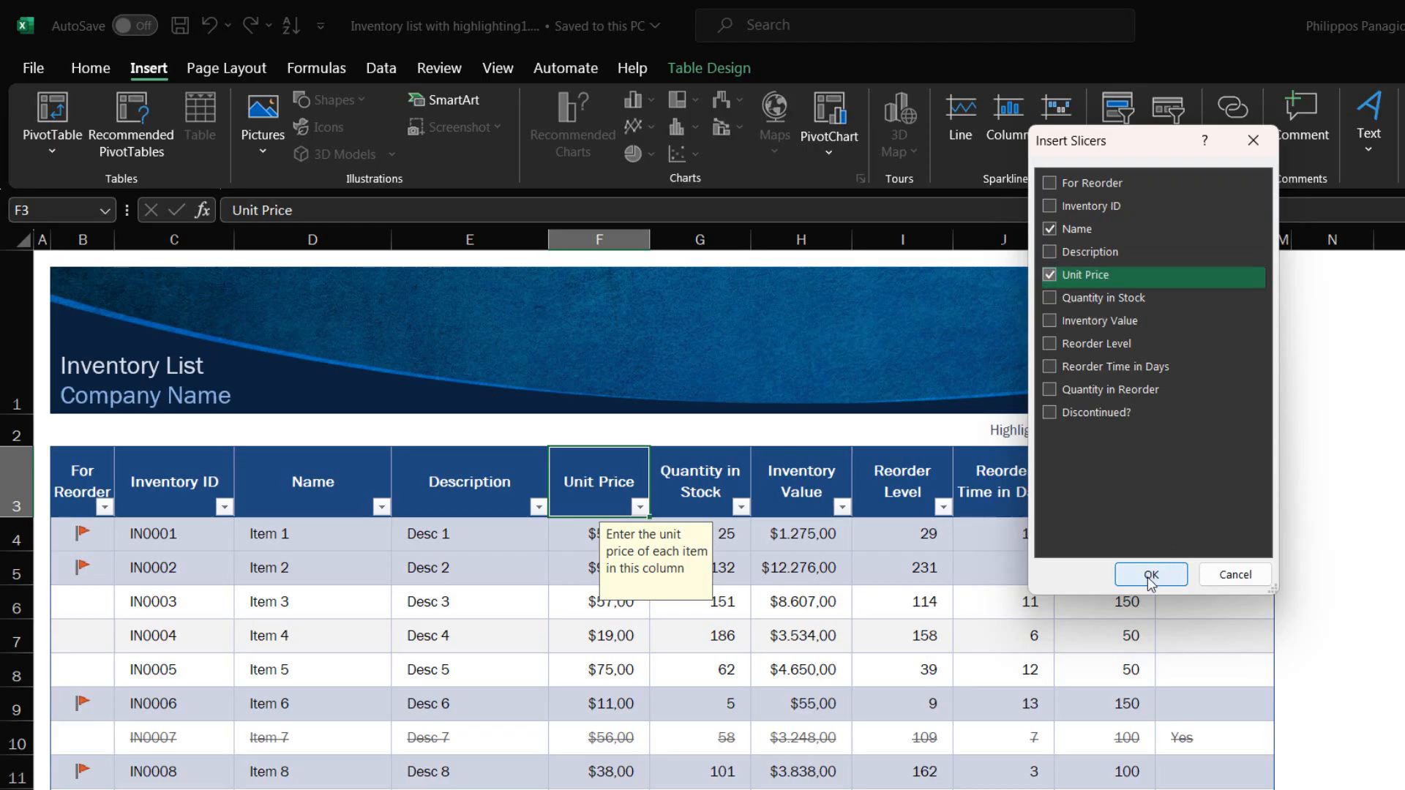
{"action": "left_click", "coordinate": [1151, 575]}
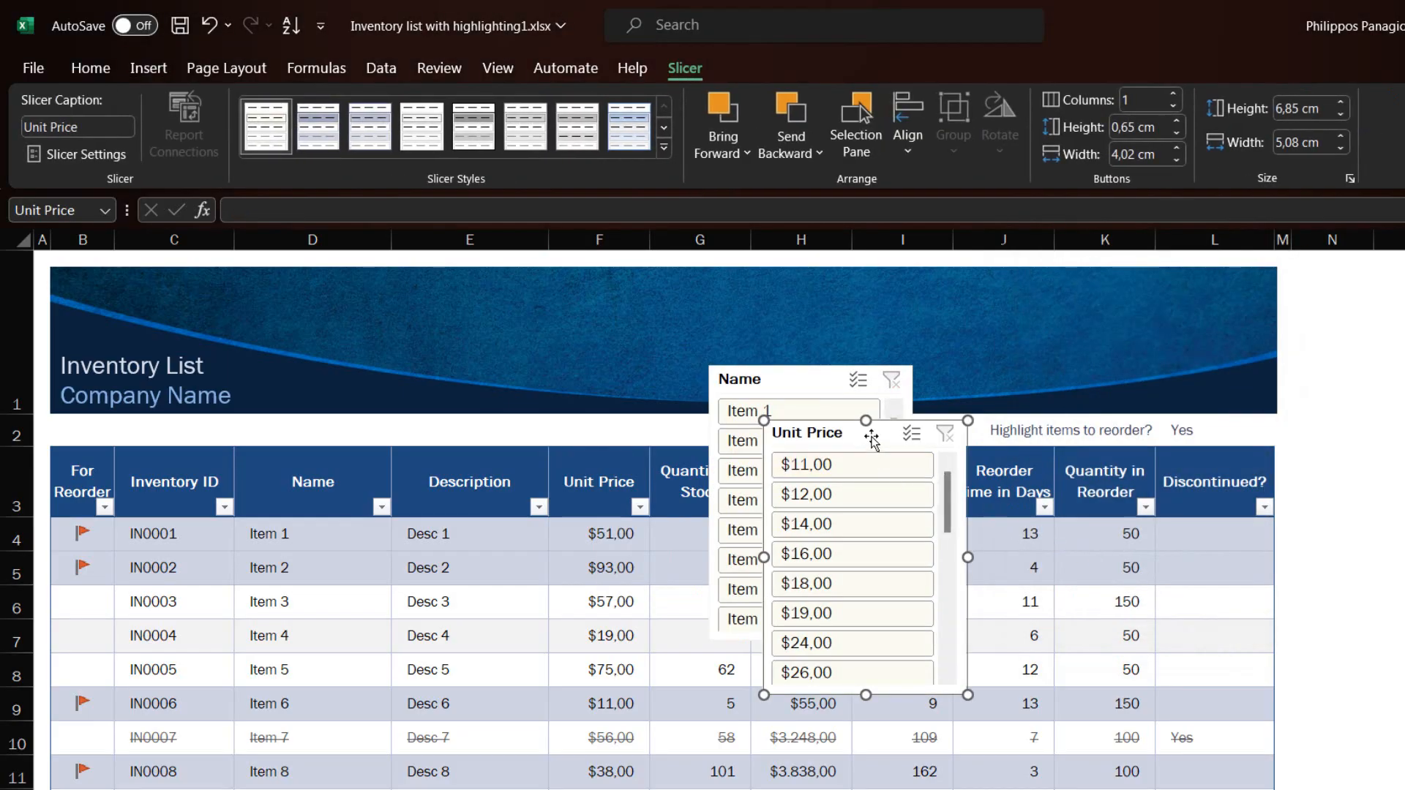
Place the Unit Price slicer beside the Name slicer and filter the table to Item 10
{"action": "left_click_drag", "start_coordinate": [871, 439], "coordinate": [1040, 377]}
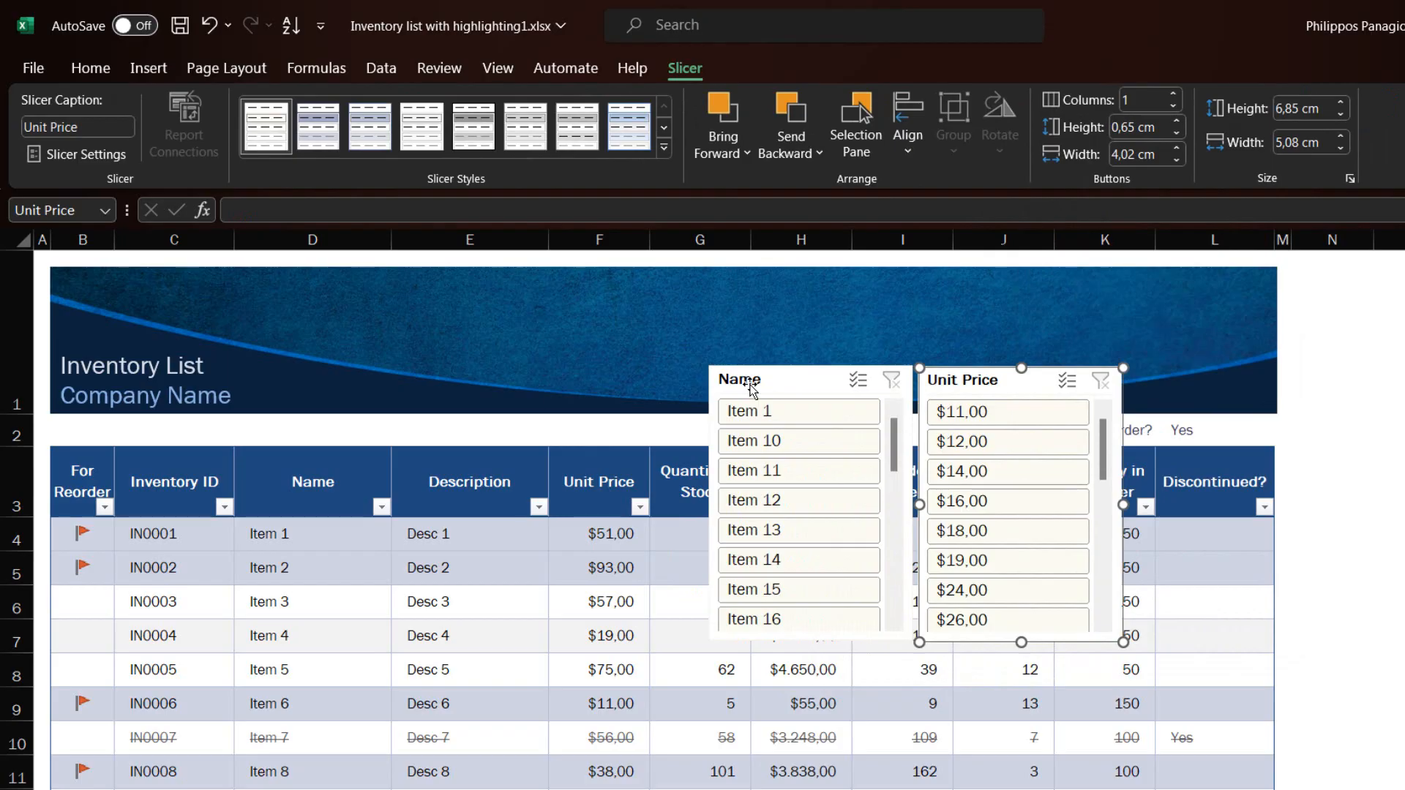
{"action": "left_click", "coordinate": [749, 445]}
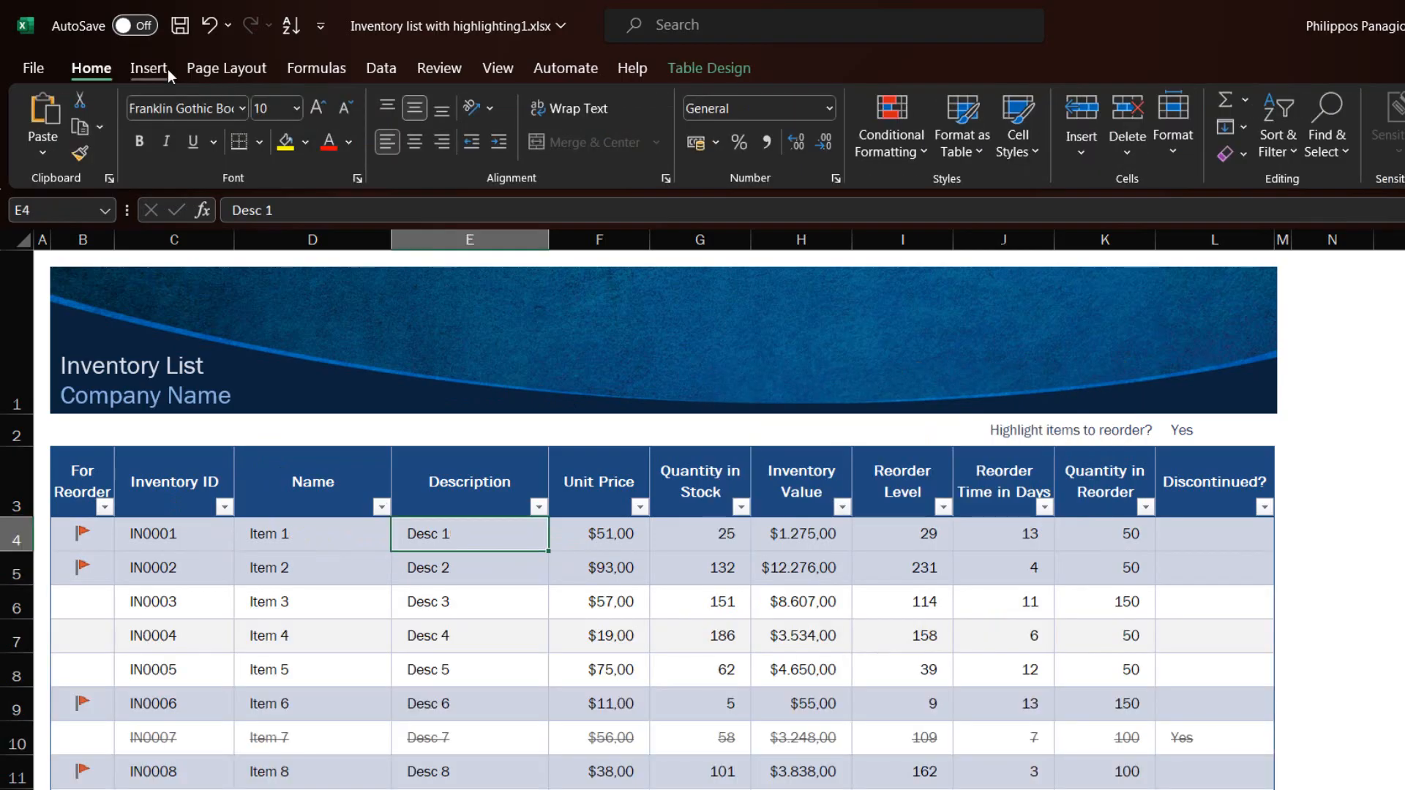
{"action": "left_click", "coordinate": [148, 67]}
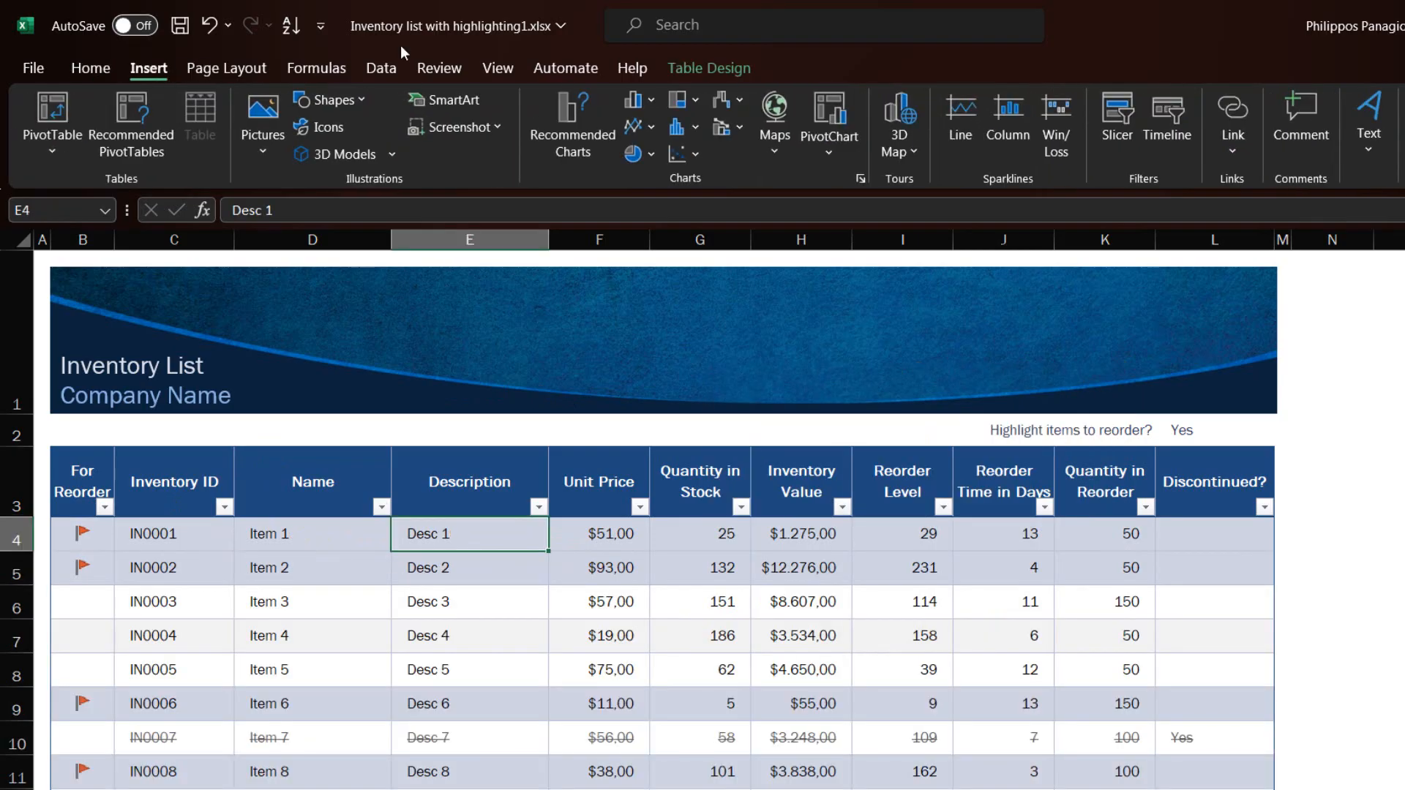
Insert an Inventory ID slicer listing IN0001 onward for the inventory table
{"action": "left_click", "coordinate": [1131, 114]}
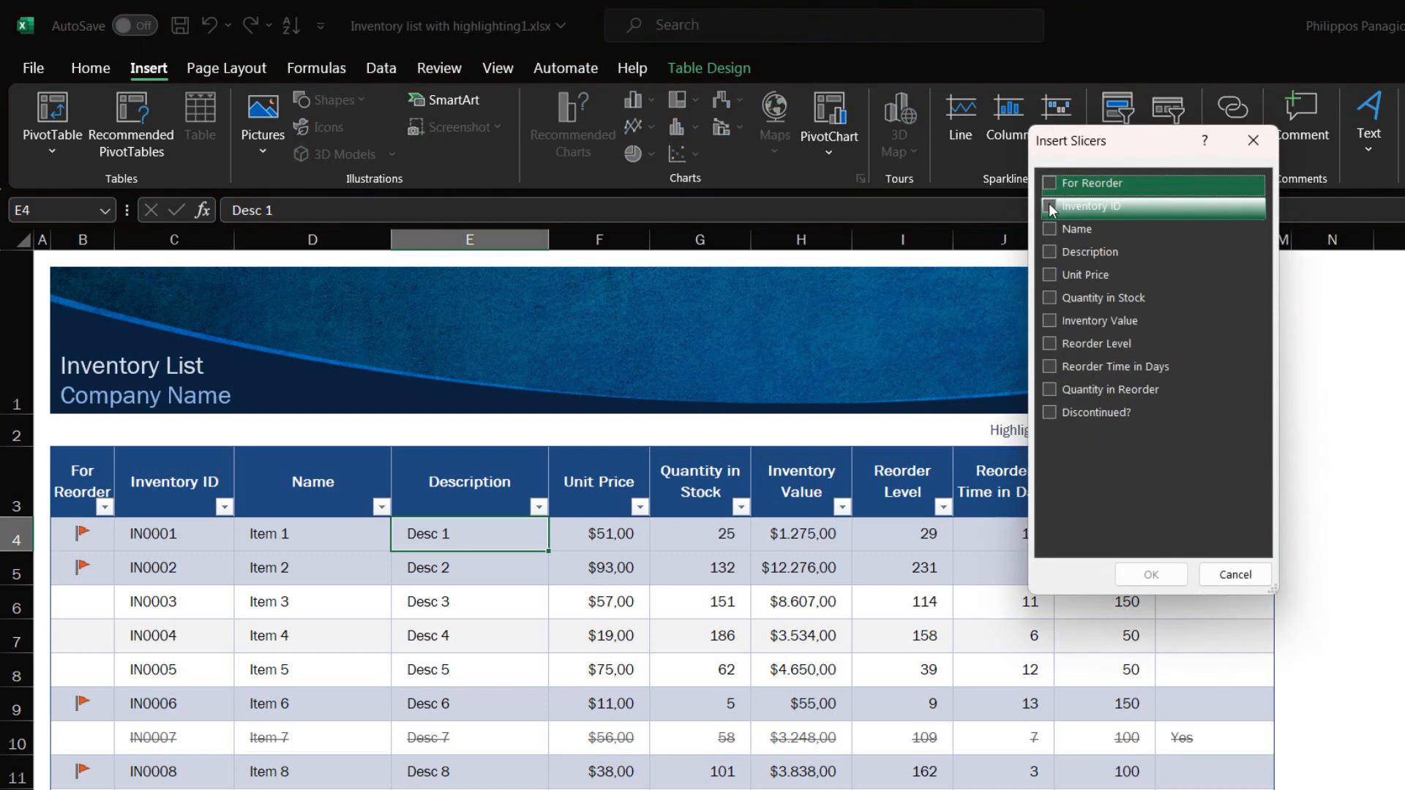
{"action": "left_click", "coordinate": [1050, 208]}
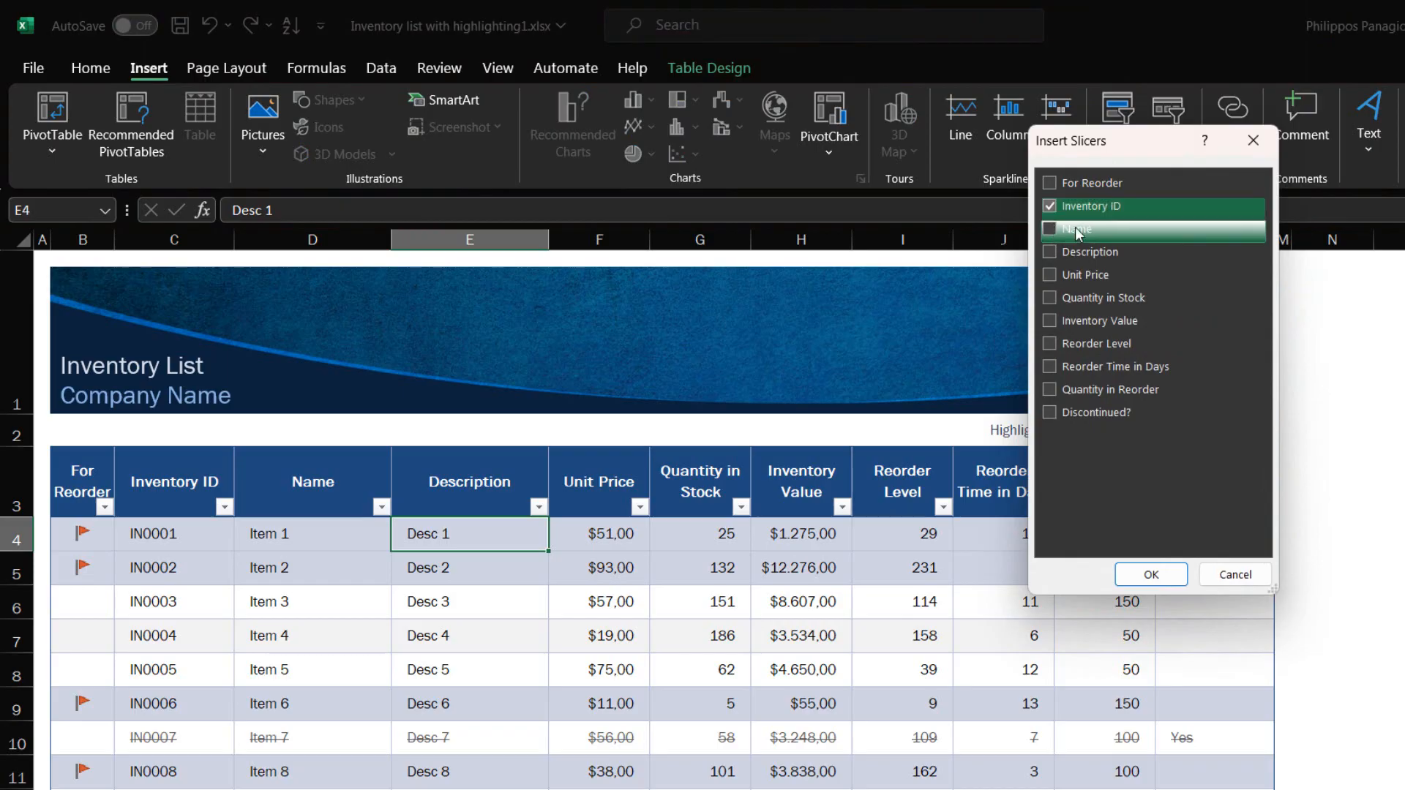
{"action": "left_click", "coordinate": [1151, 574]}
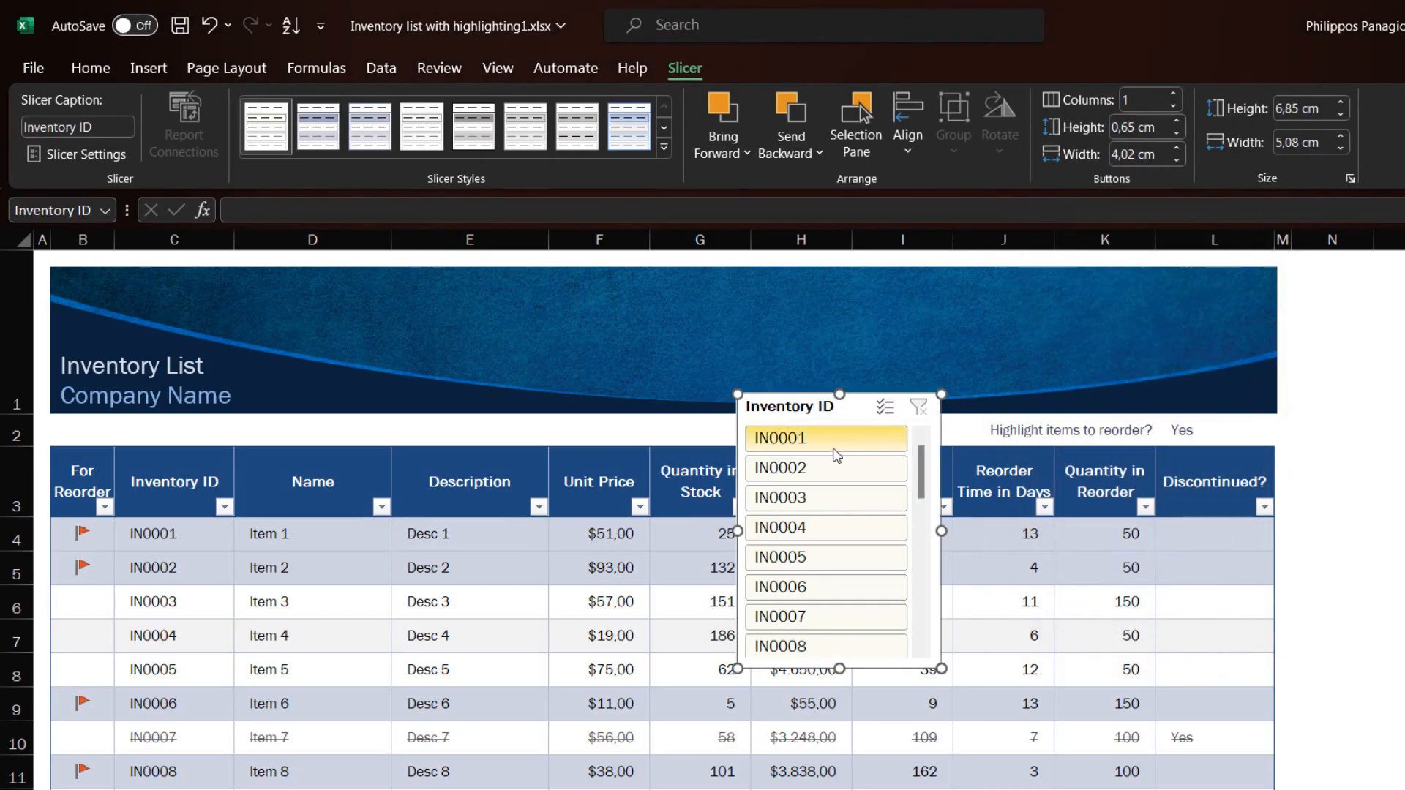
Filter to IN0003, then move the Inventory ID slicer beside the table, shifting the banner picture
{"action": "left_click", "coordinate": [772, 505]}
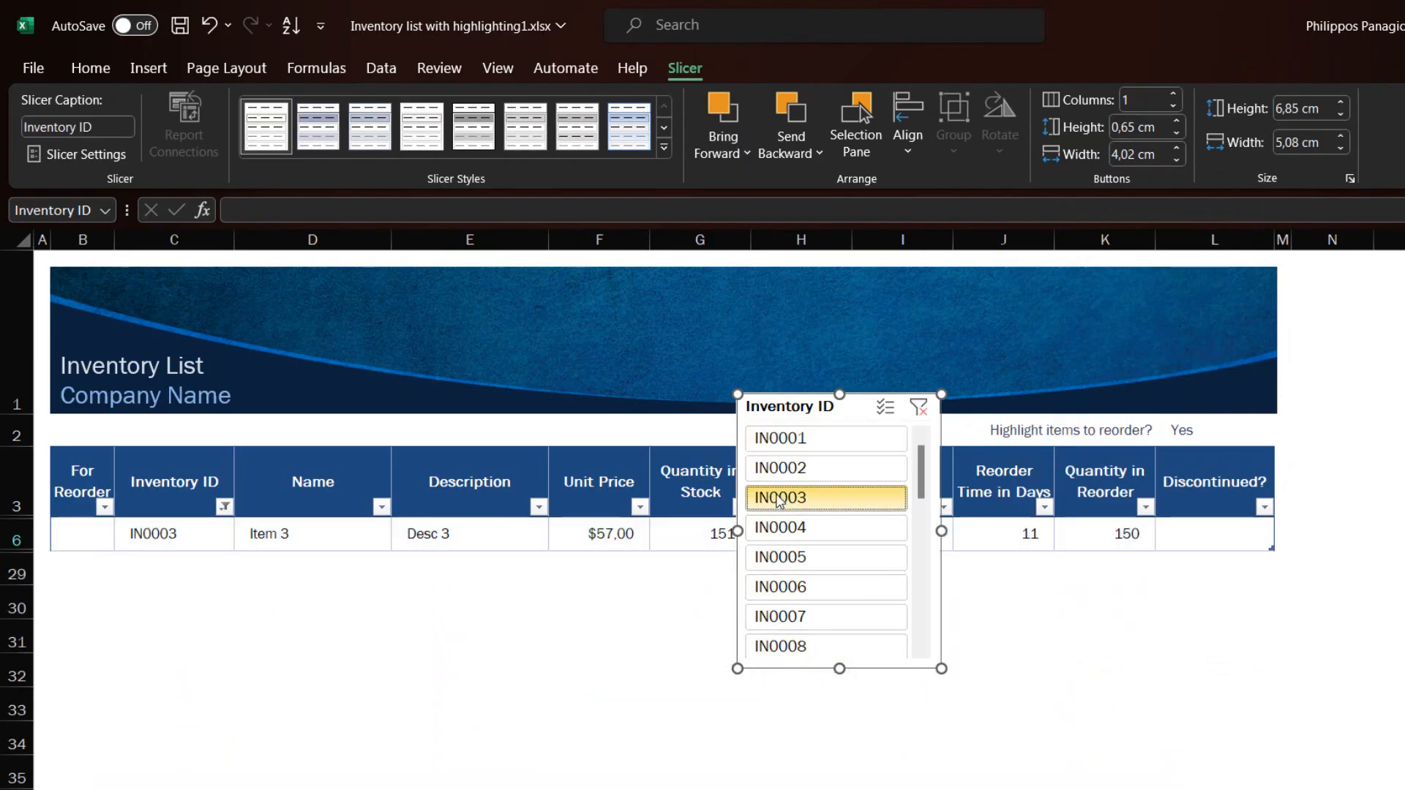
{"action": "left_click_drag", "start_coordinate": [794, 406], "coordinate": [1088, 390]}
{"action": "left_click", "coordinate": [1246, 384]}
{"action": "left_click_drag", "start_coordinate": [1238, 366], "coordinate": [1298, 353]}
{"action": "left_click_drag", "start_coordinate": [1089, 394], "coordinate": [1386, 320]}
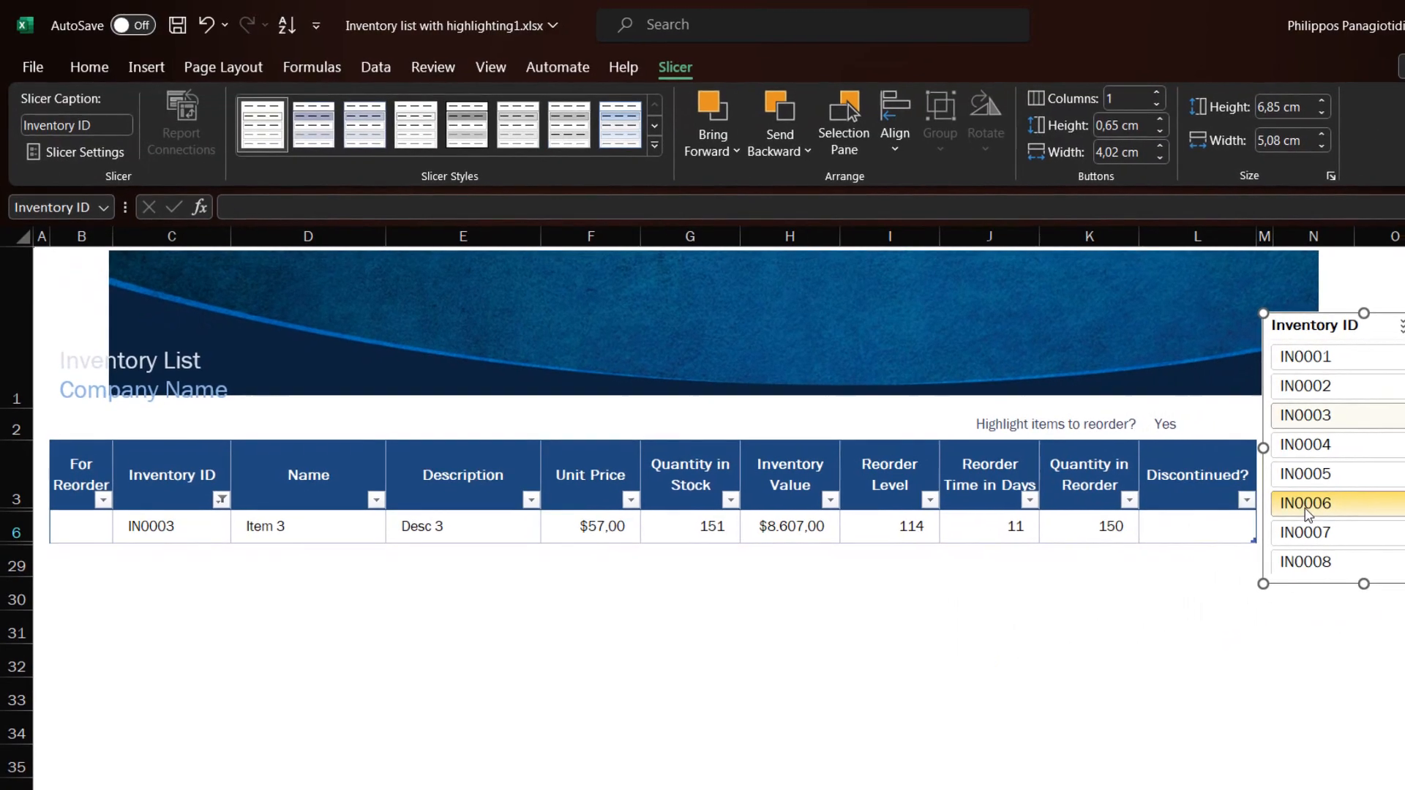
Filter to IN0006, then IN0005, clearing the slicer filter after each
{"action": "left_click", "coordinate": [1326, 515]}
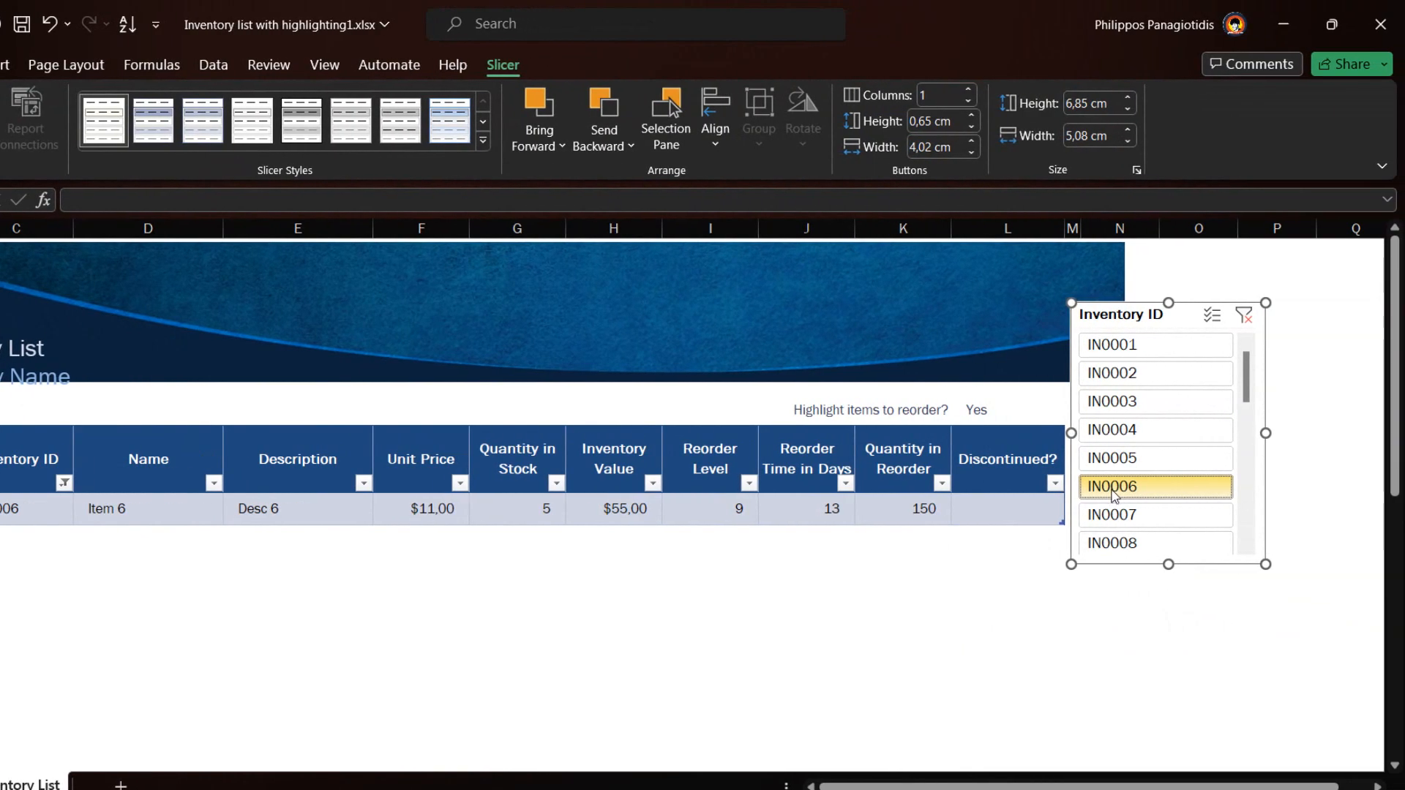
{"action": "left_click", "coordinate": [1245, 315]}
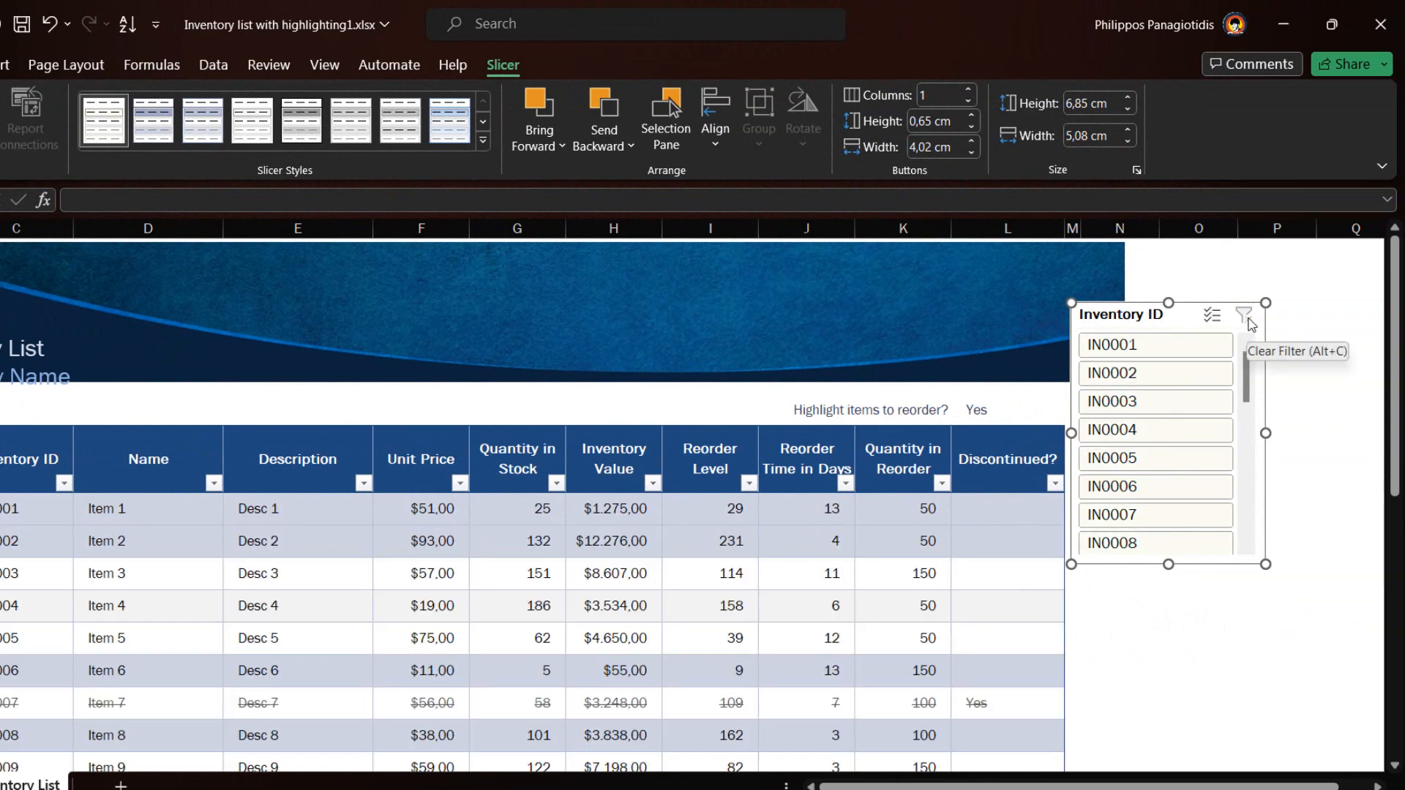
{"action": "left_click", "coordinate": [1141, 458]}
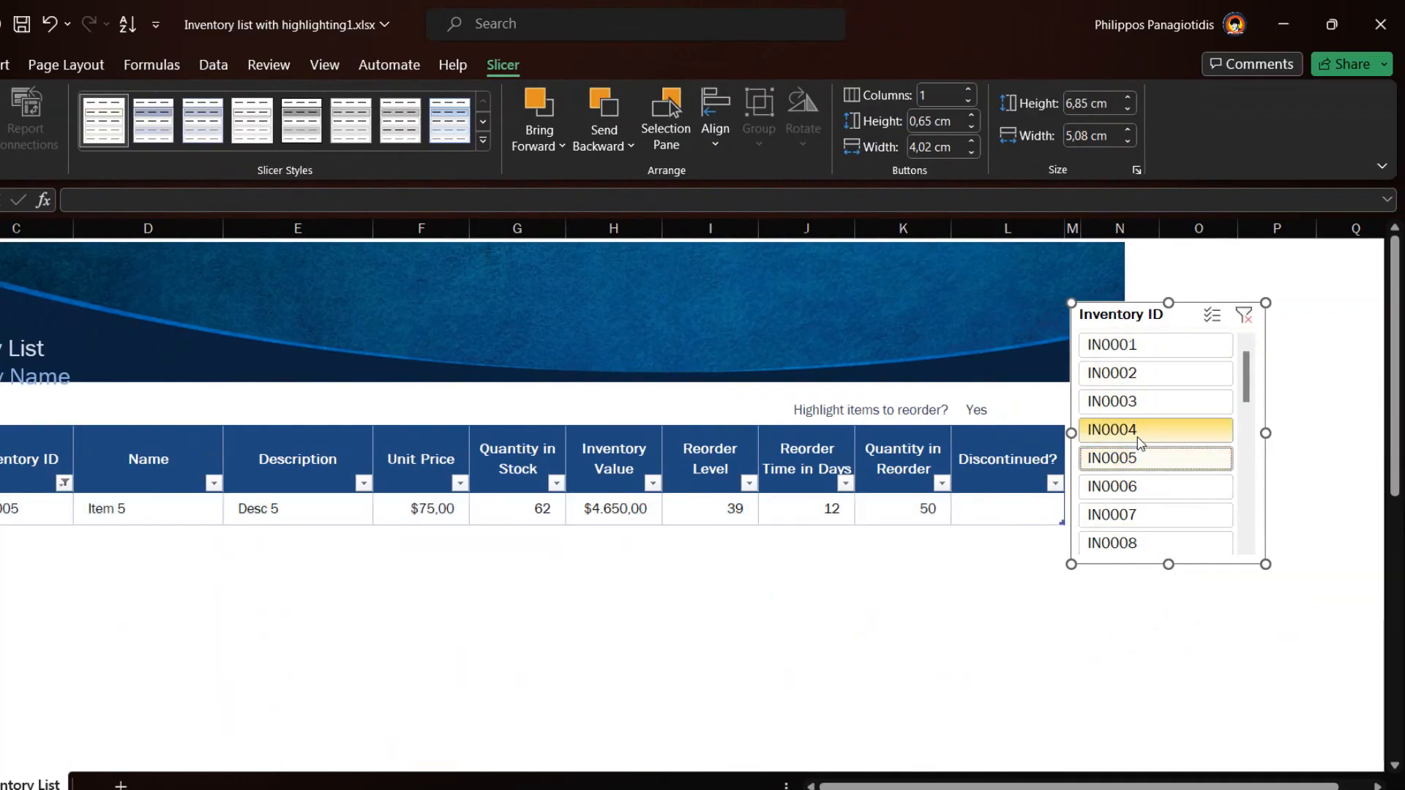
{"action": "left_click", "coordinate": [1252, 321]}
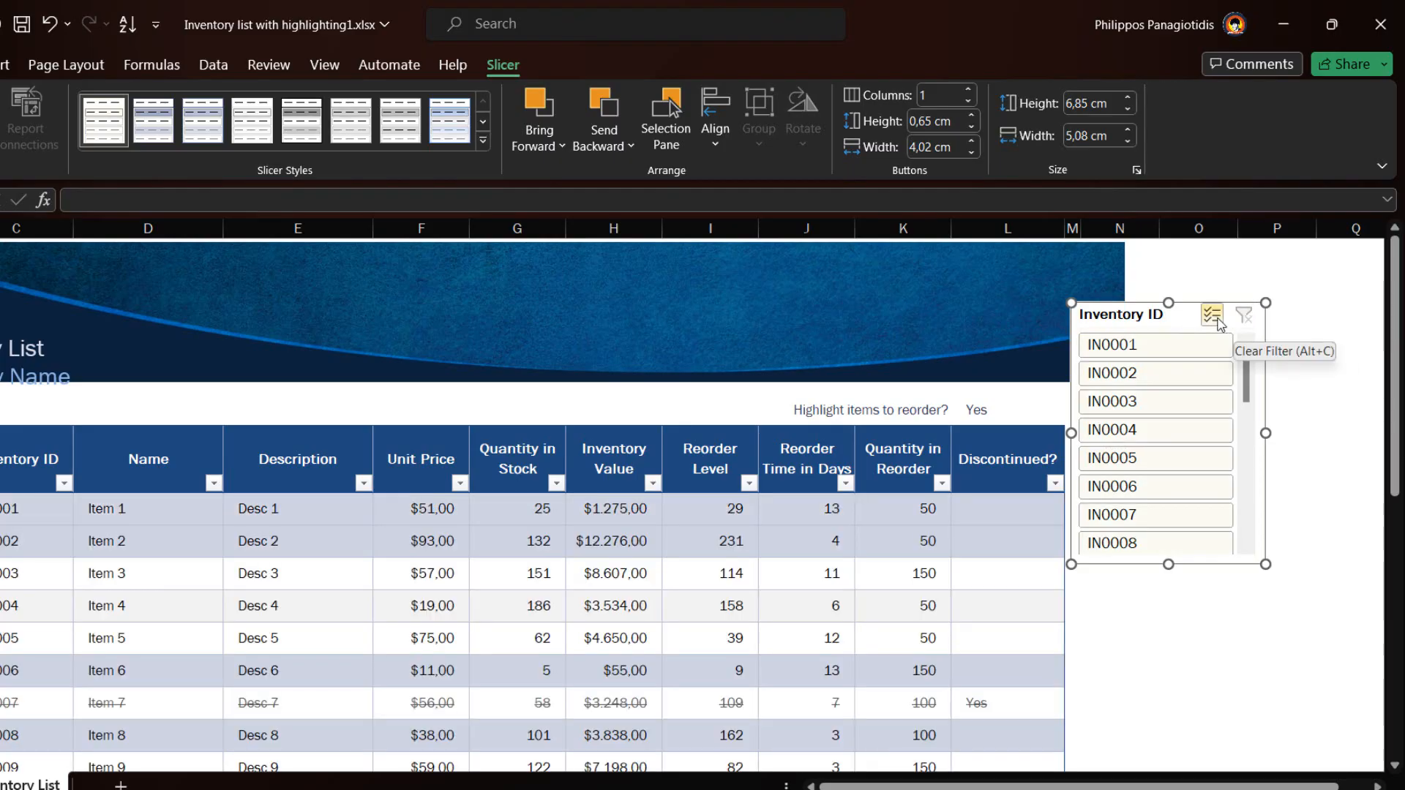
Turn on Multi-Select and filter the table to IN0001, IN0003 and IN0005
{"action": "left_click", "coordinate": [1213, 320]}
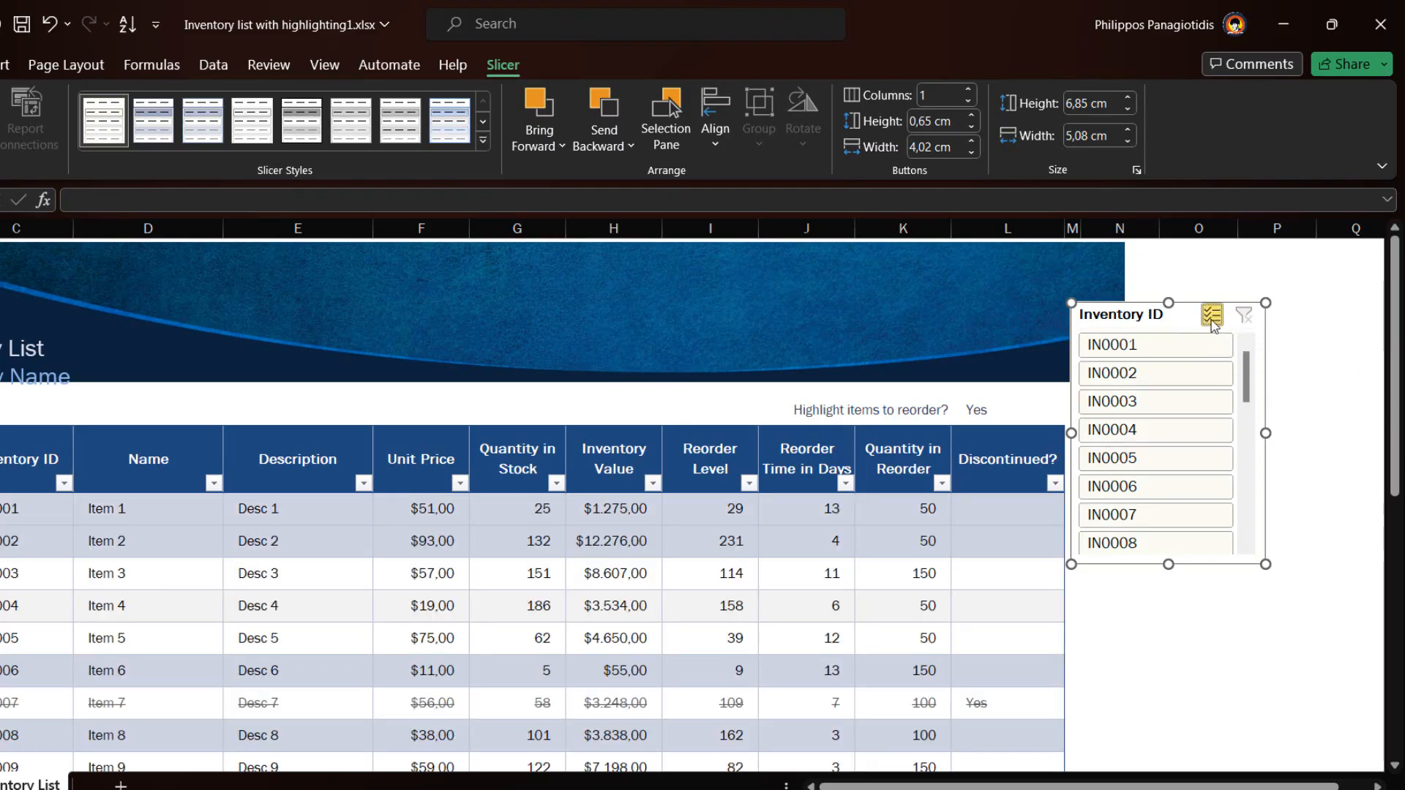
{"action": "left_click", "coordinate": [1175, 347]}
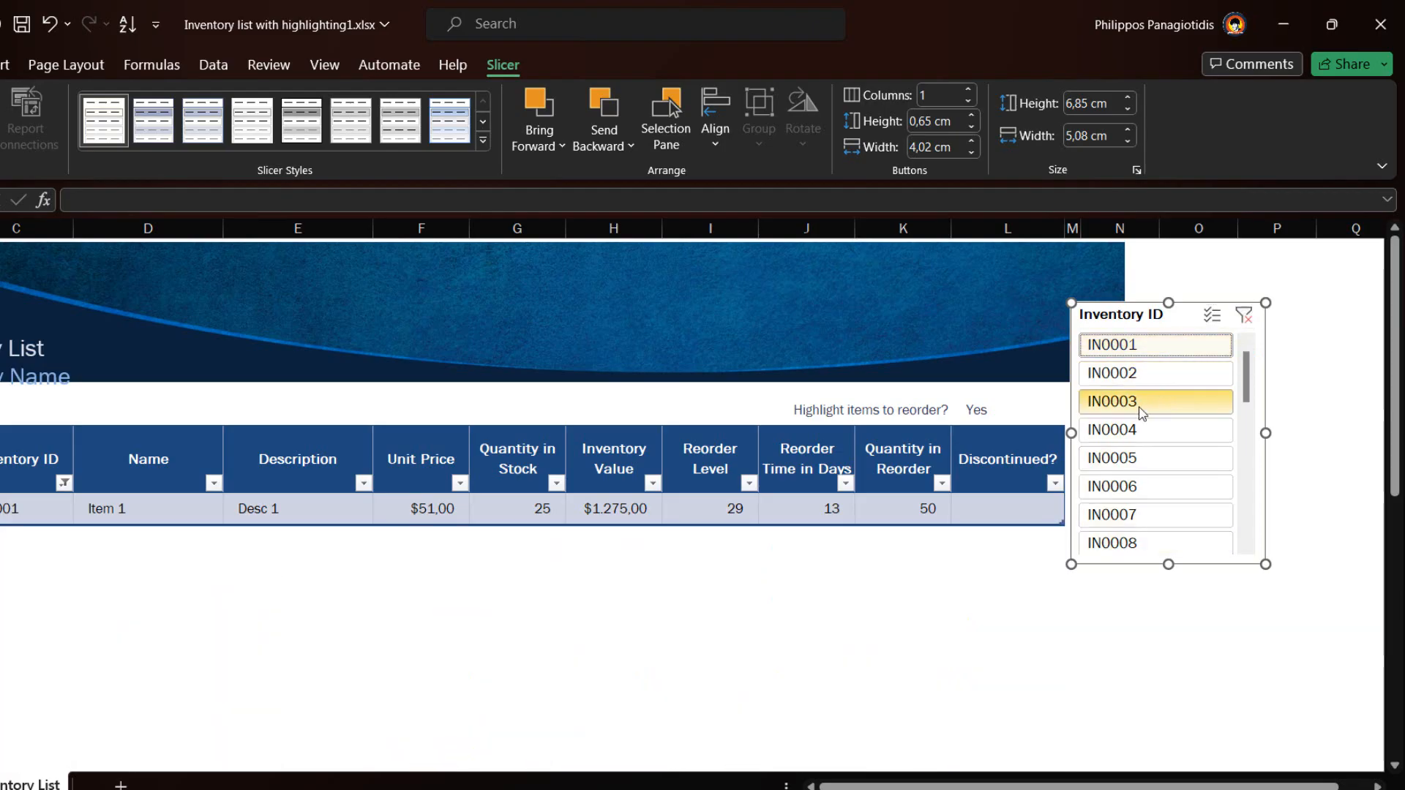
{"action": "left_click", "coordinate": [1144, 408]}
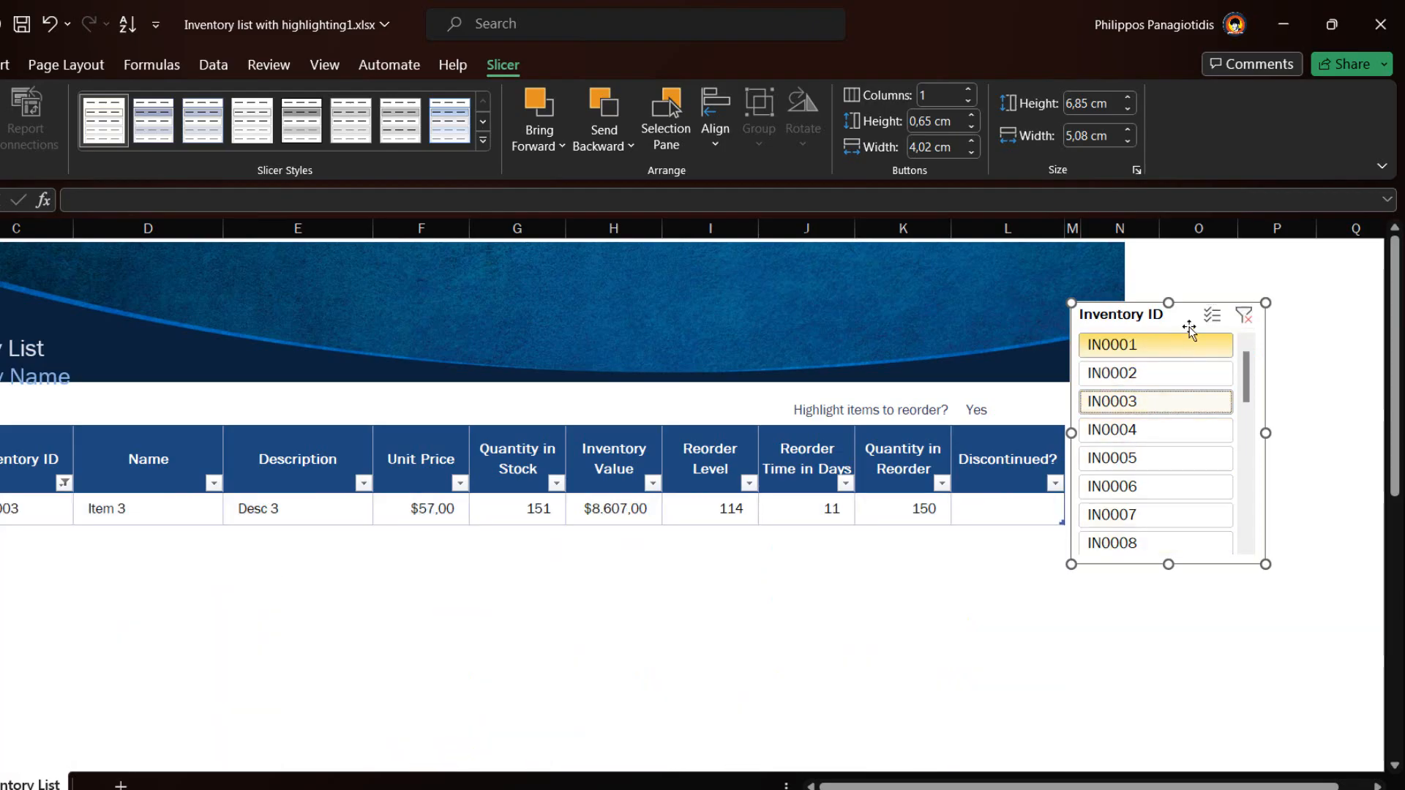
{"action": "left_click", "coordinate": [1213, 315]}
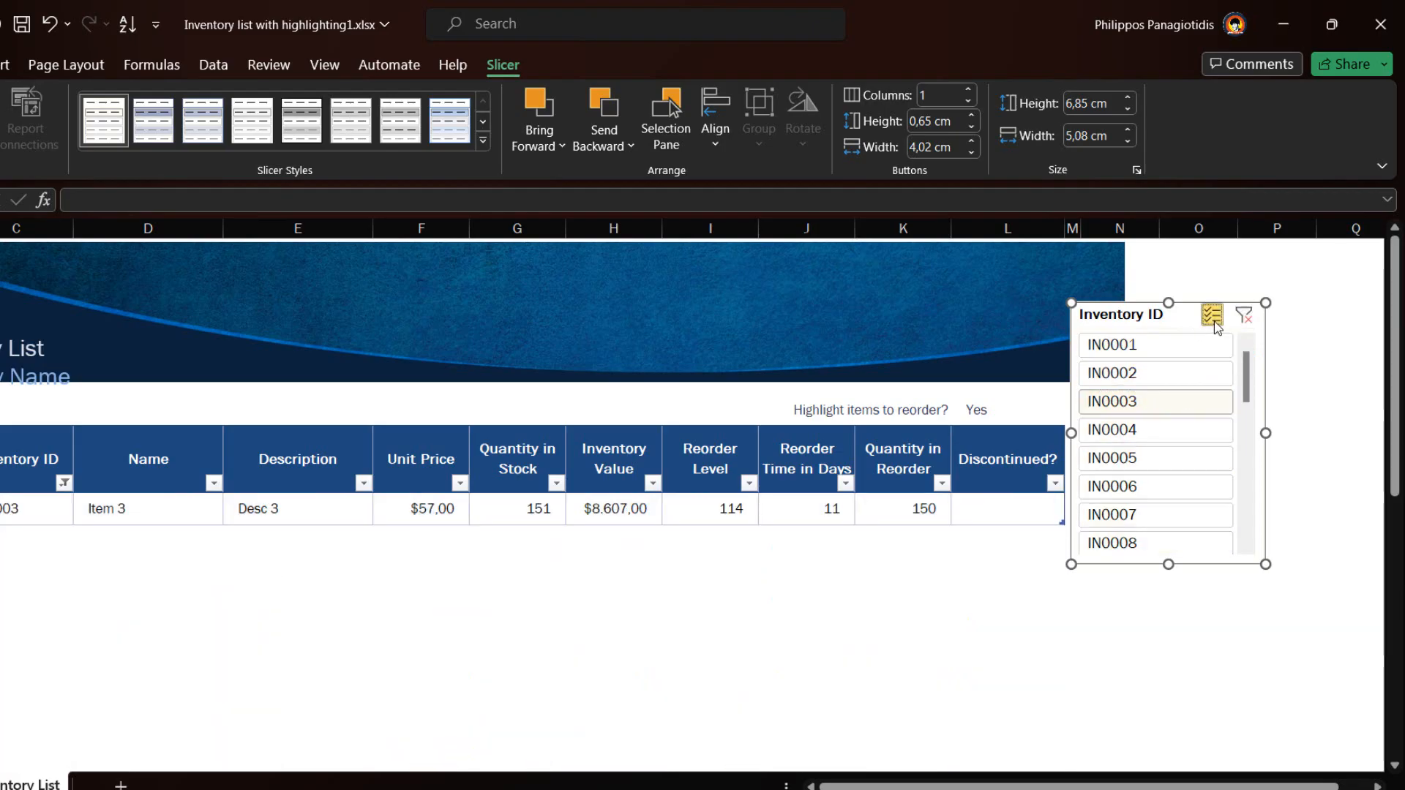
{"action": "left_click", "coordinate": [1119, 345]}
{"action": "left_click", "coordinate": [1123, 401]}
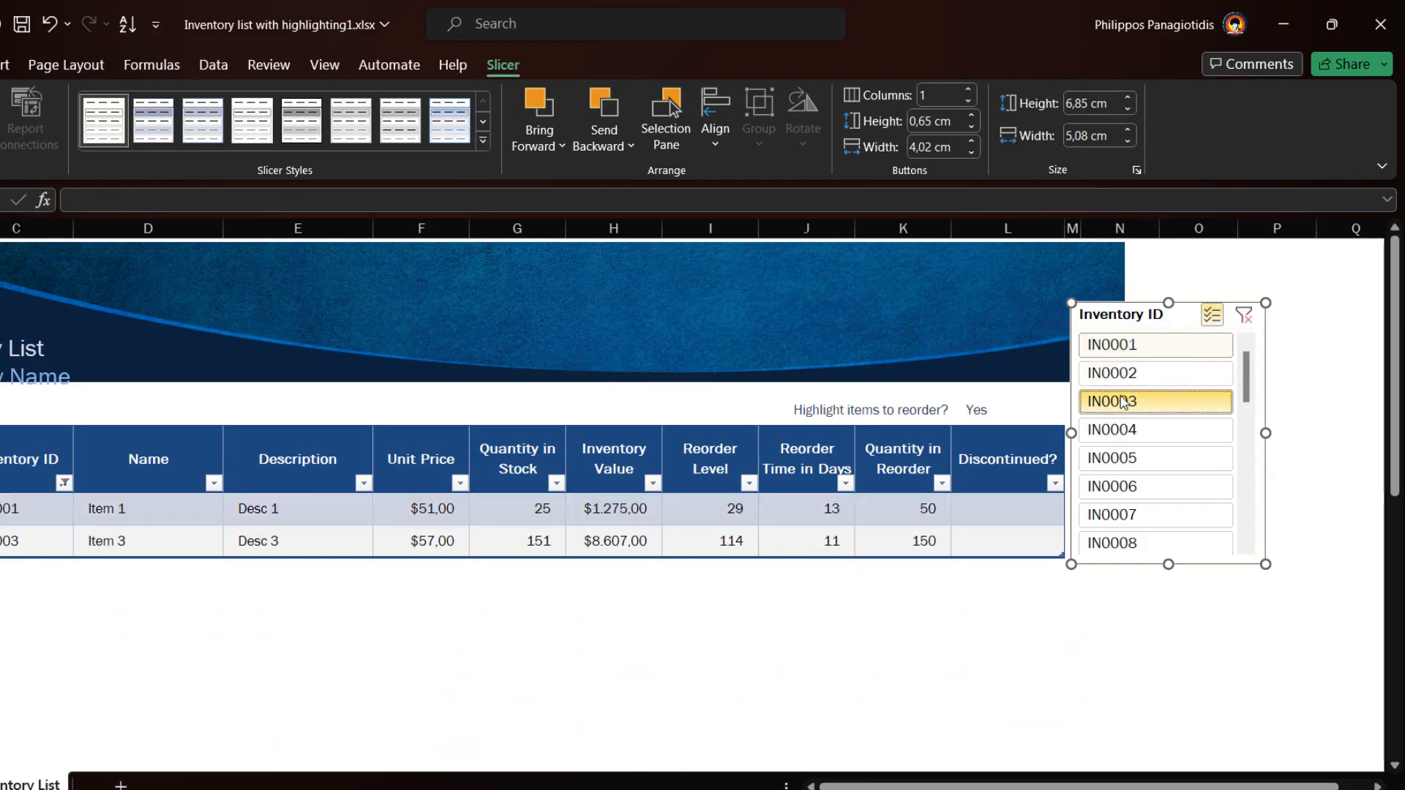
{"action": "left_click", "coordinate": [1126, 462]}
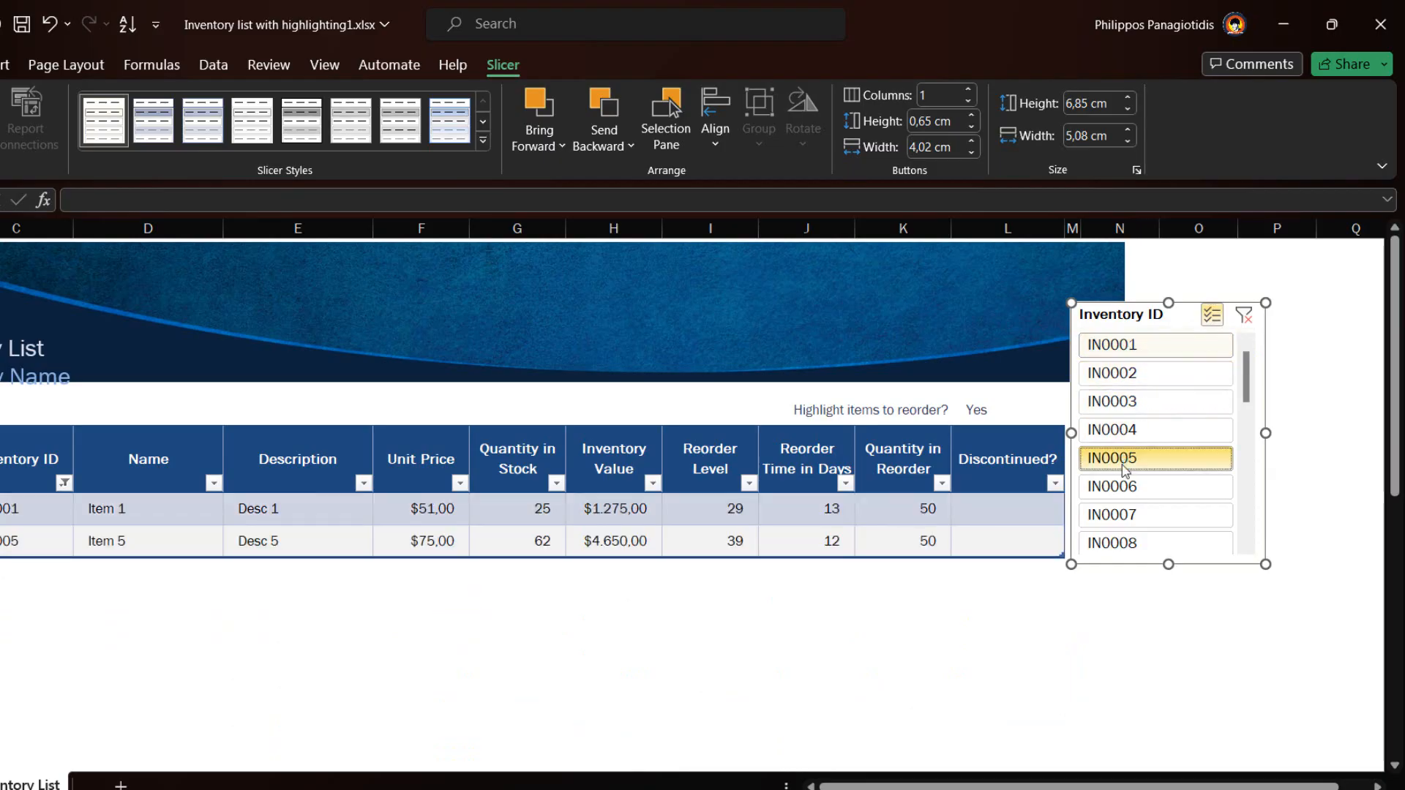
{"action": "left_click", "coordinate": [1127, 403]}
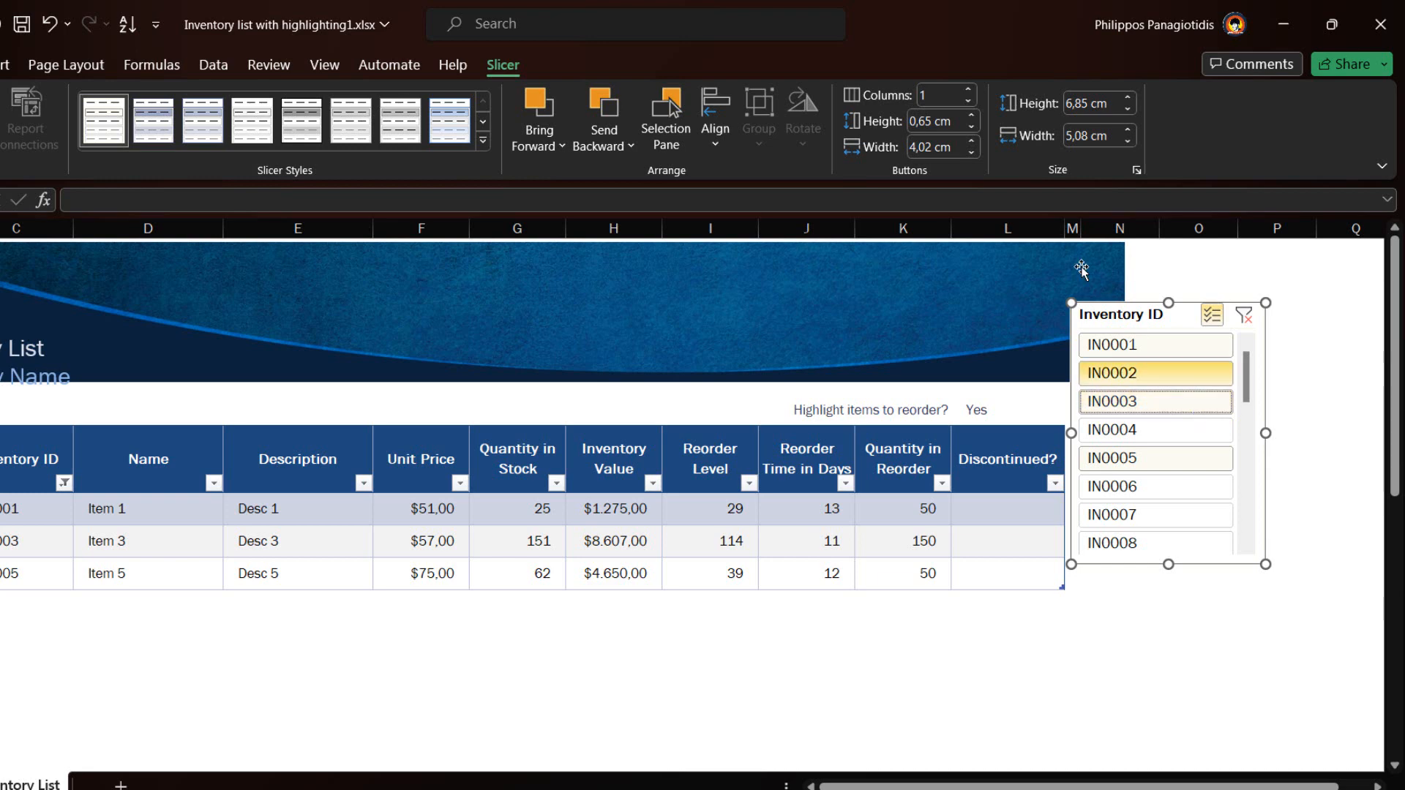
{"action": "double_click", "coordinate": [504, 60]}
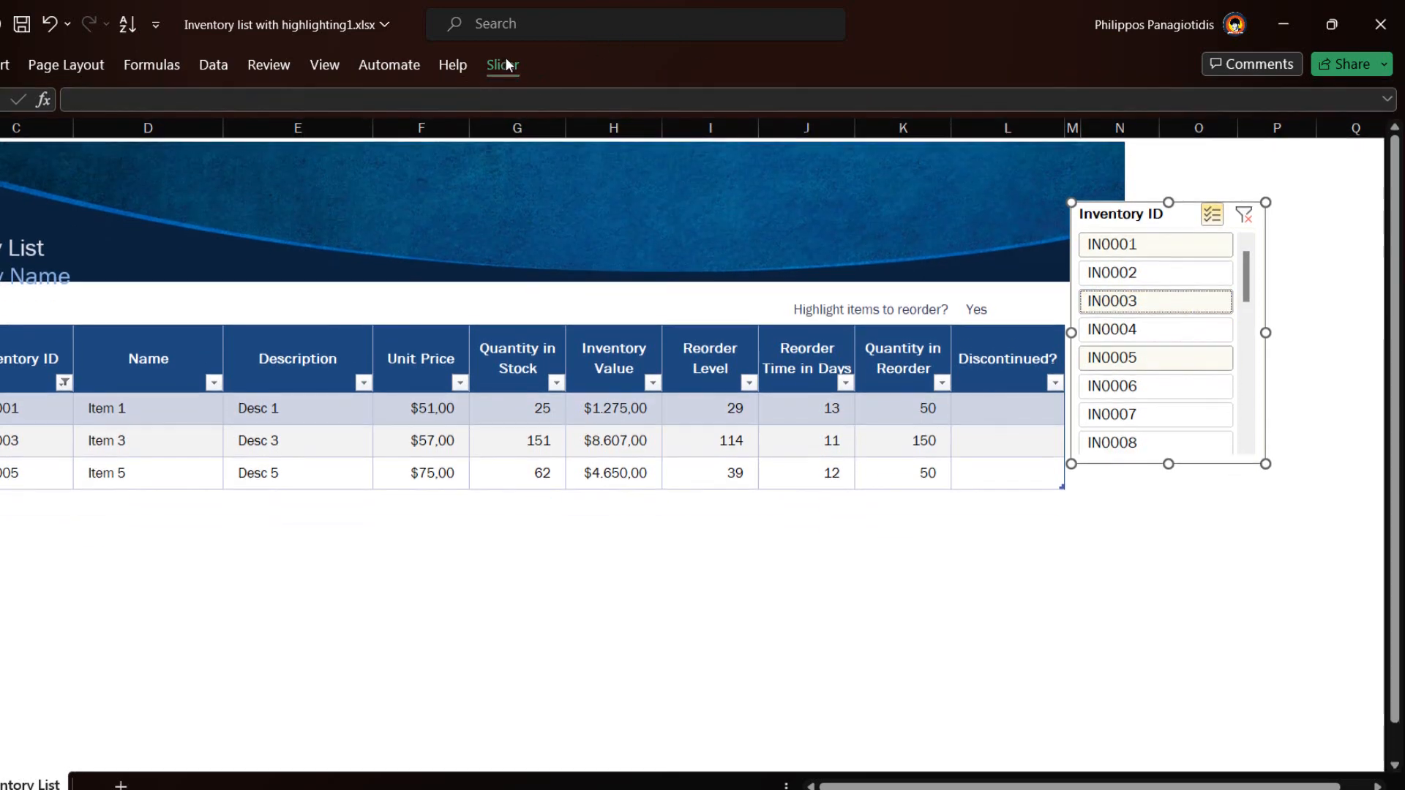
{"action": "left_click", "coordinate": [505, 59]}
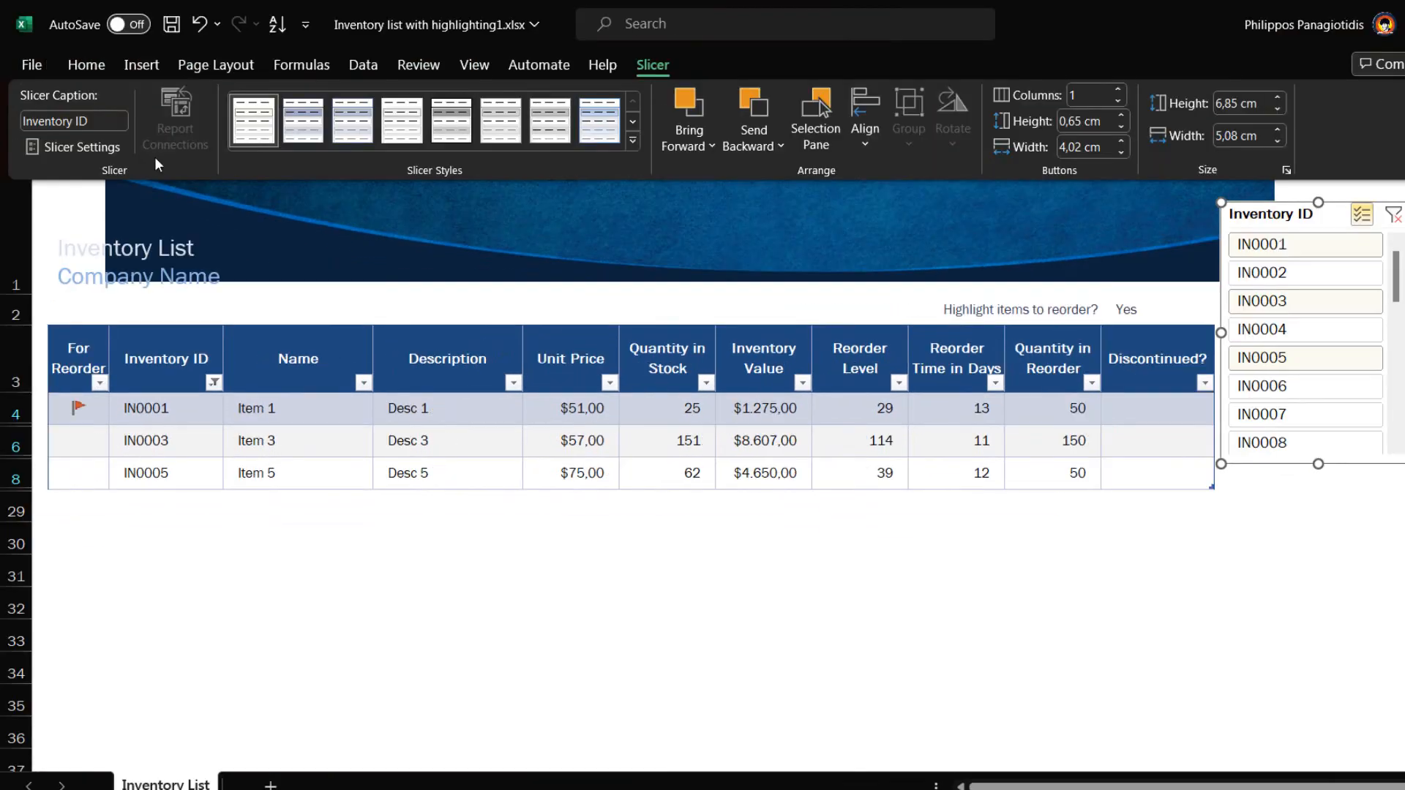
Apply the dark blue style from the Dark slicer styles to the Inventory ID slicer
{"action": "left_click", "coordinate": [633, 139]}
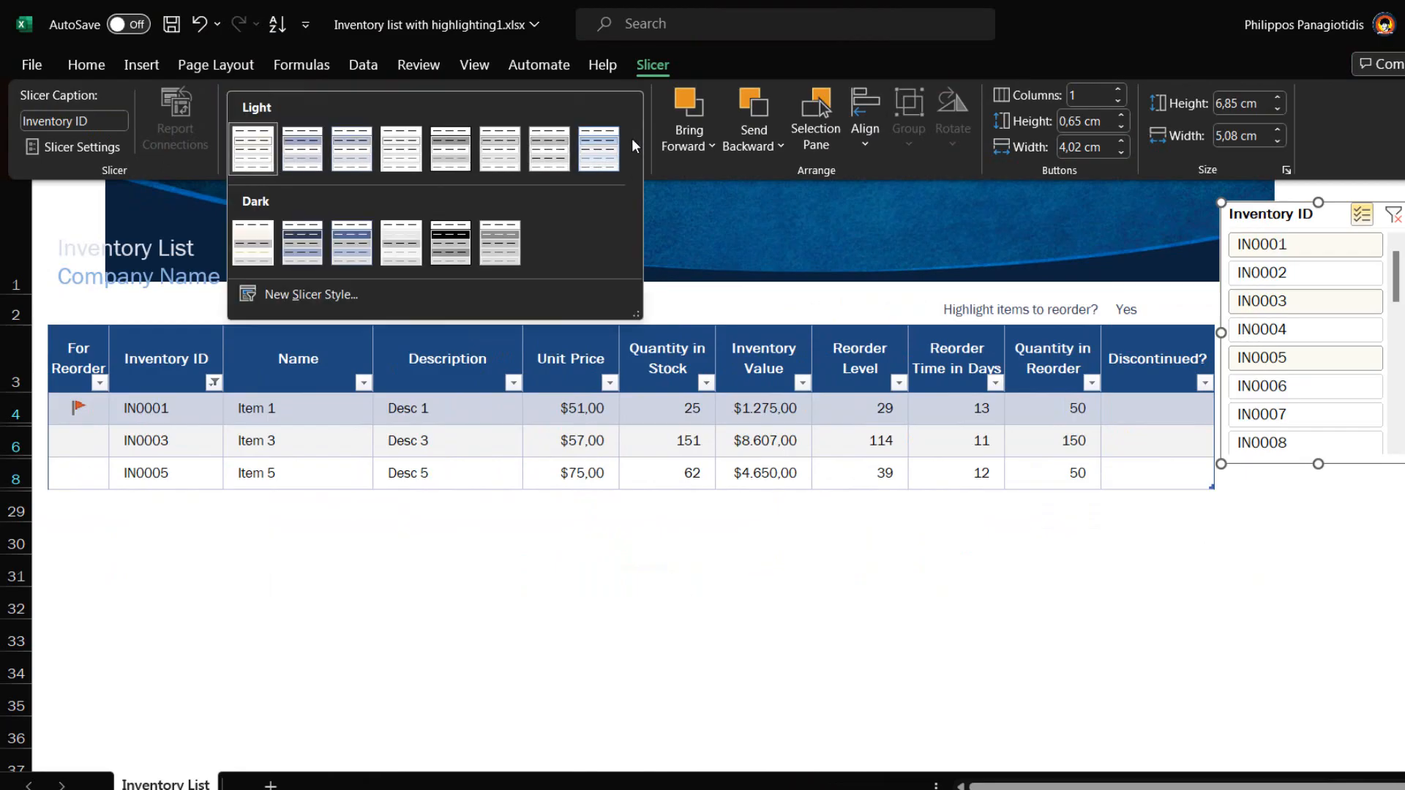
{"action": "left_click", "coordinate": [349, 242]}
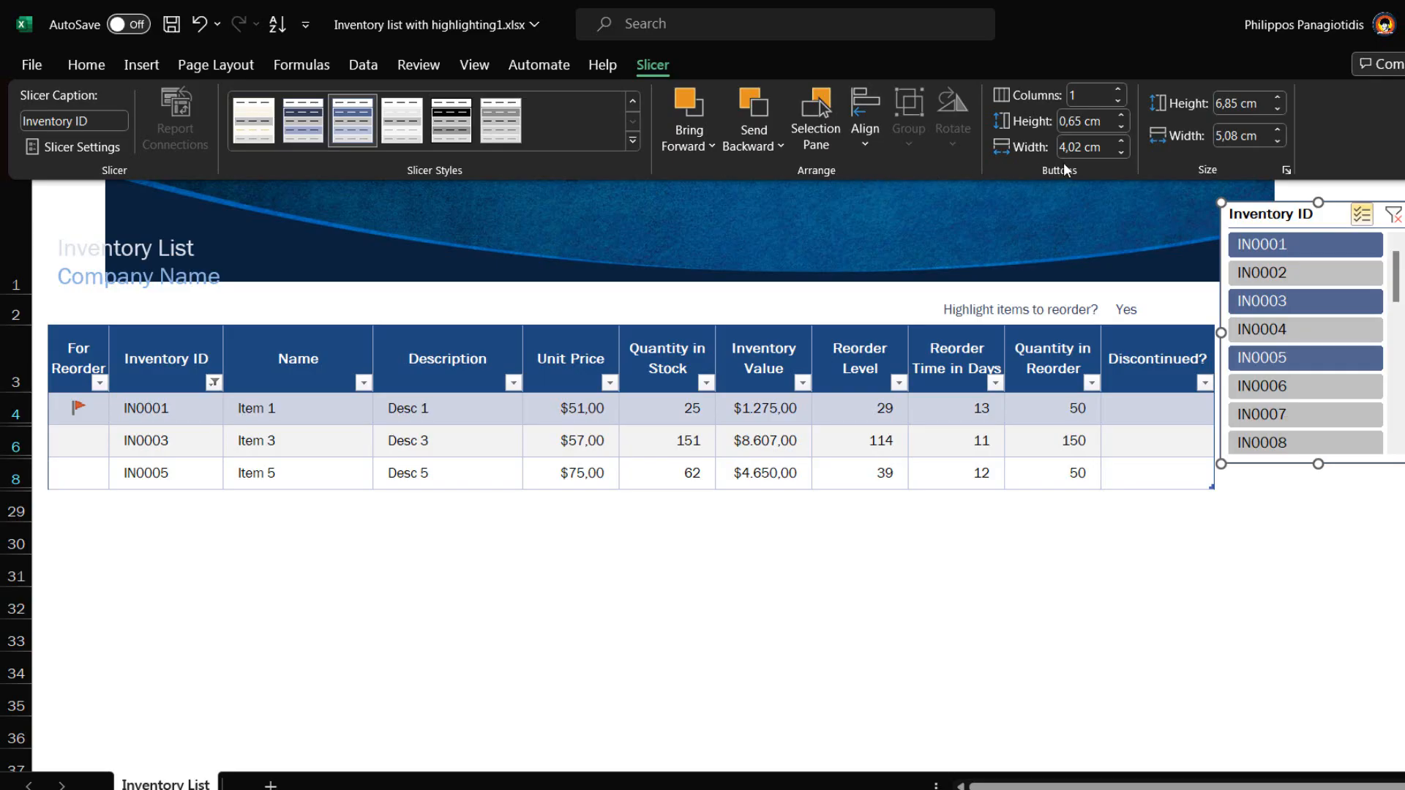
Set the slicer buttons to 2 columns, 1 cm height and 3 cm width
{"action": "left_click", "coordinate": [1119, 89]}
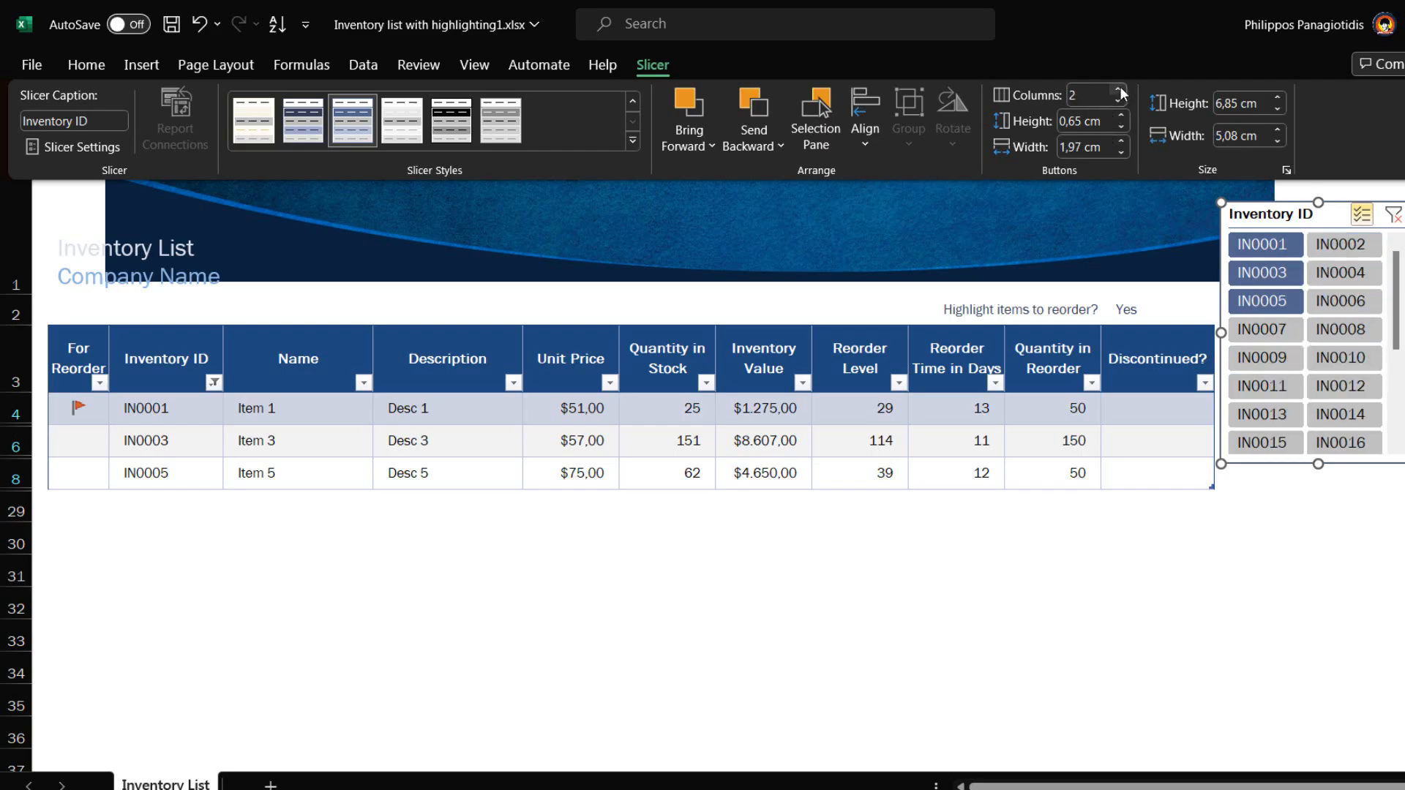
{"action": "left_click", "coordinate": [1120, 87]}
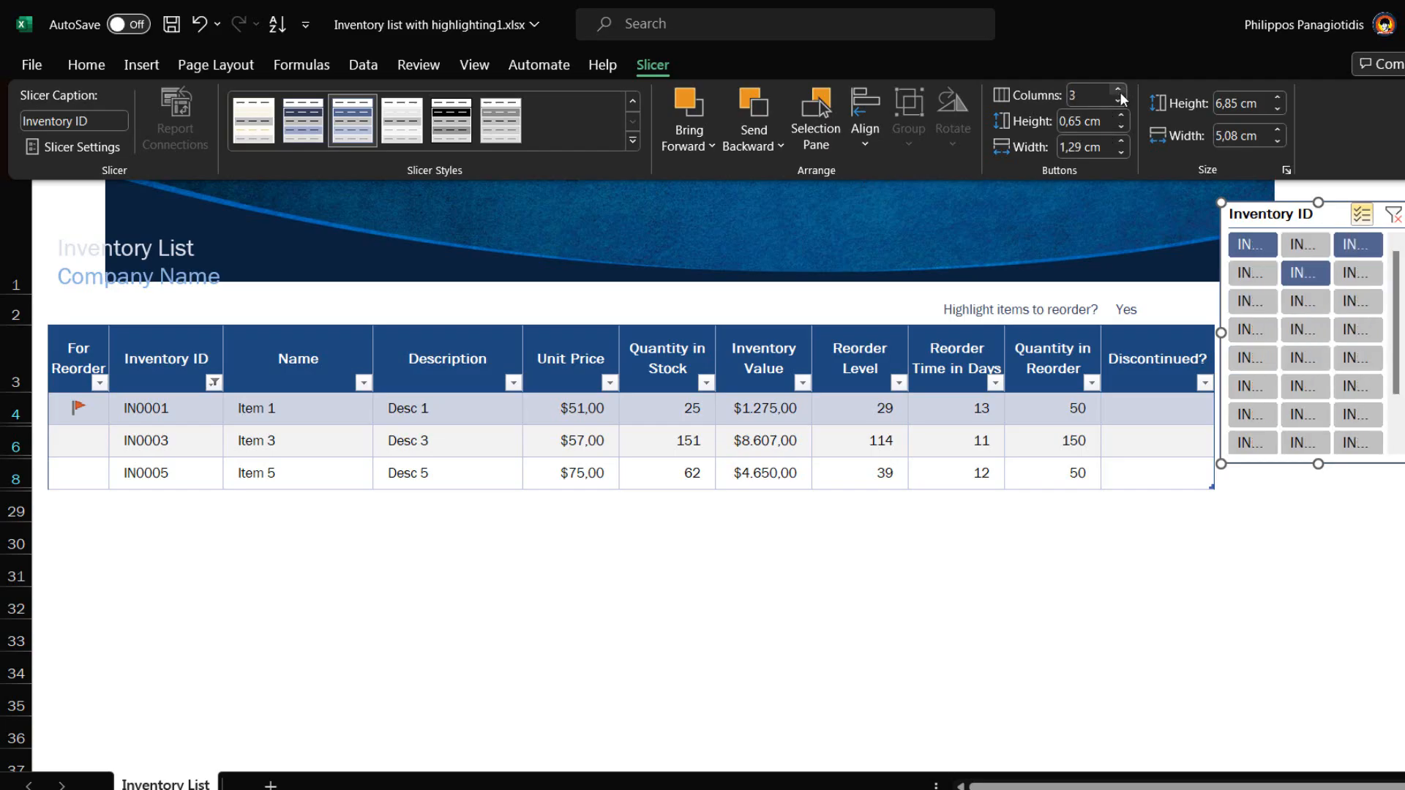
{"action": "left_click", "coordinate": [1120, 103]}
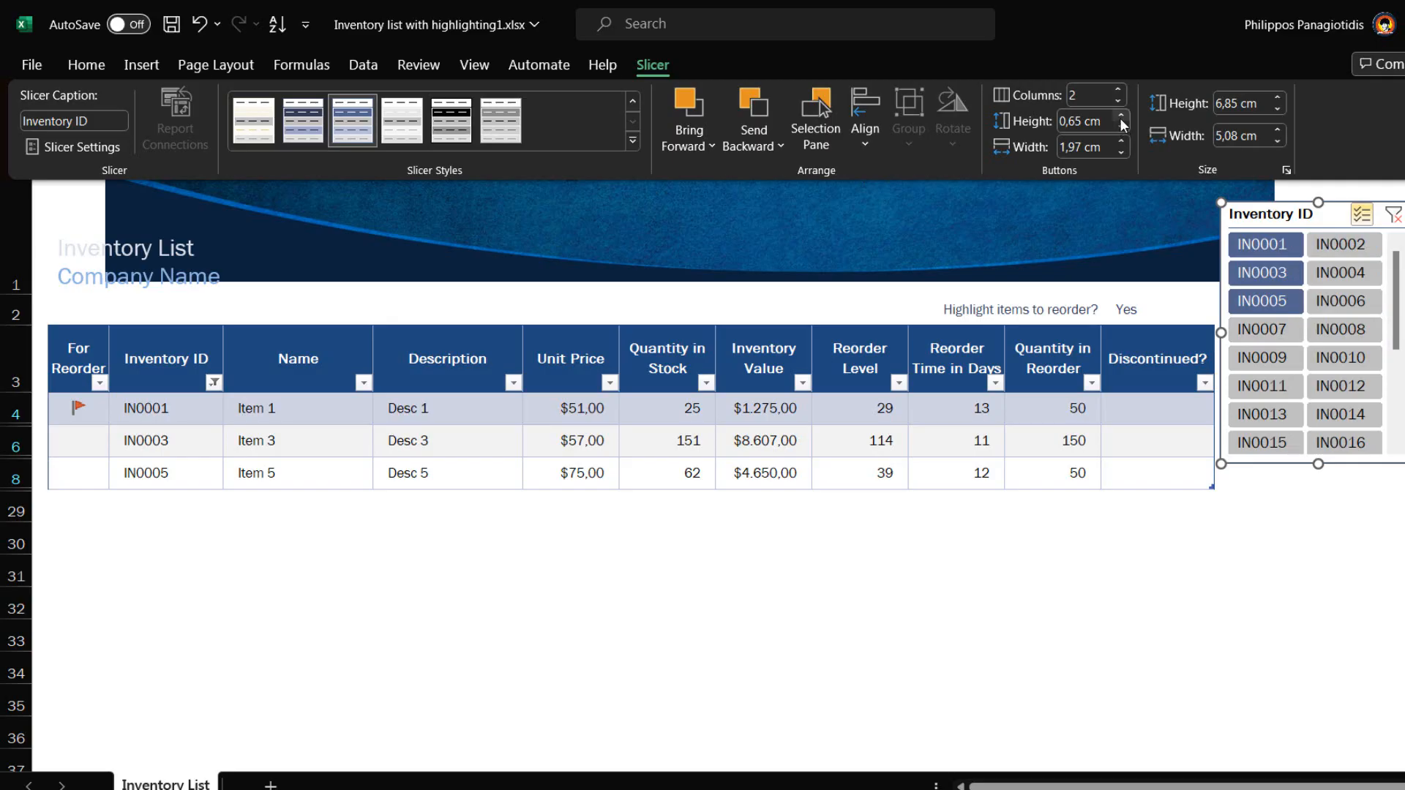
{"action": "left_click", "coordinate": [1122, 116]}
{"action": "left_click", "coordinate": [1122, 116]}
{"action": "left_click", "coordinate": [1122, 116]}
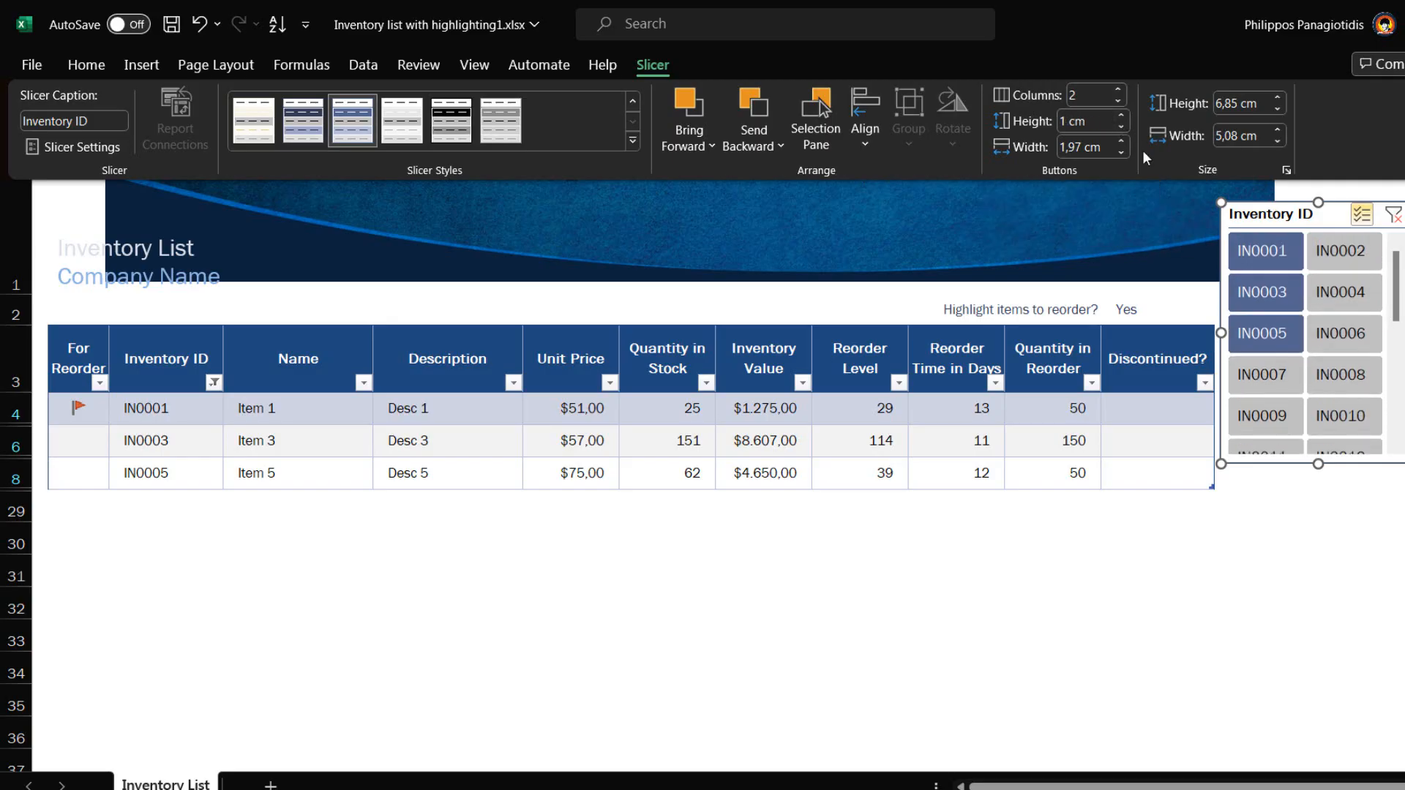
{"action": "left_click", "coordinate": [1124, 143]}
{"action": "left_click", "coordinate": [1124, 144]}
{"action": "left_click", "coordinate": [1124, 144]}
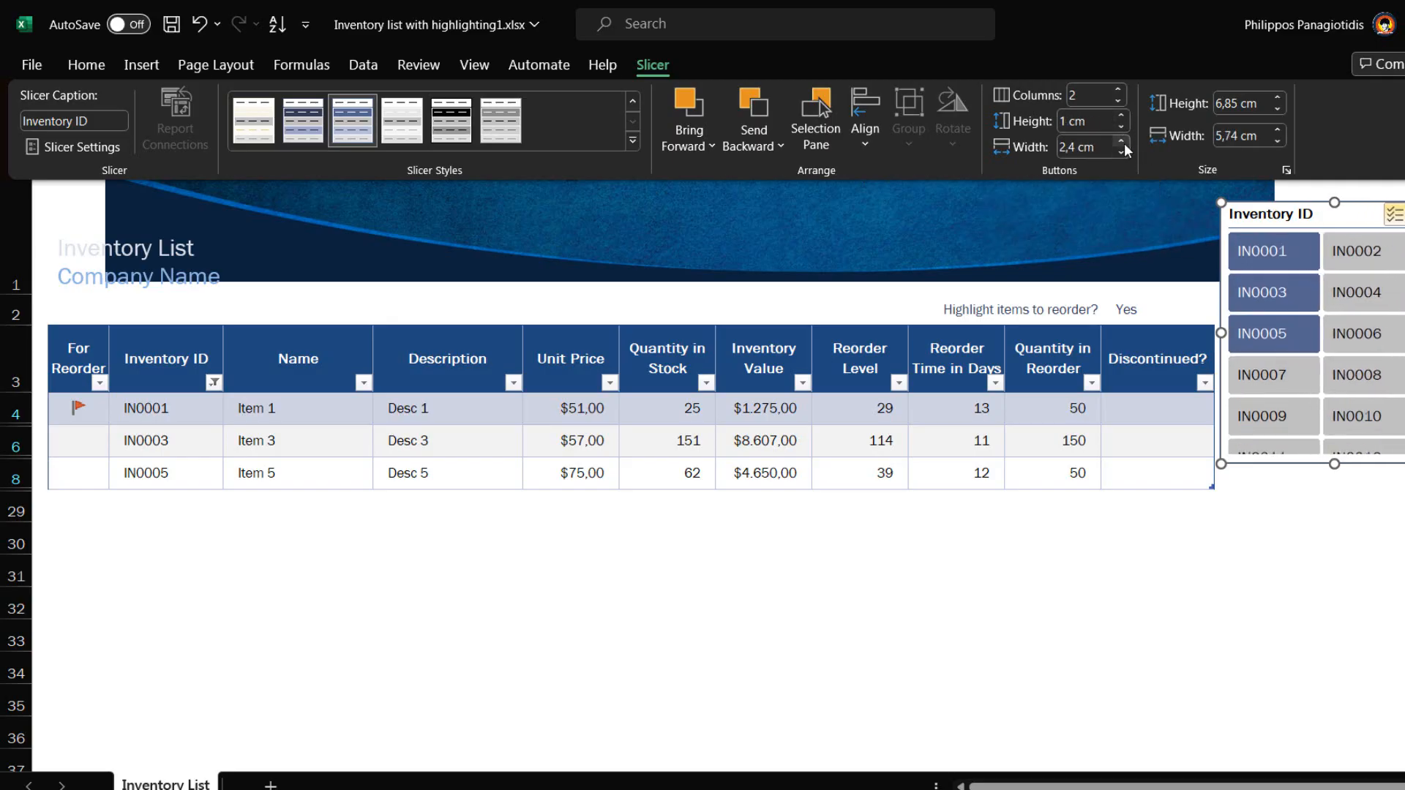
{"action": "left_click", "coordinate": [1124, 142]}
{"action": "left_click", "coordinate": [1124, 143]}
{"action": "left_click", "coordinate": [1124, 142]}
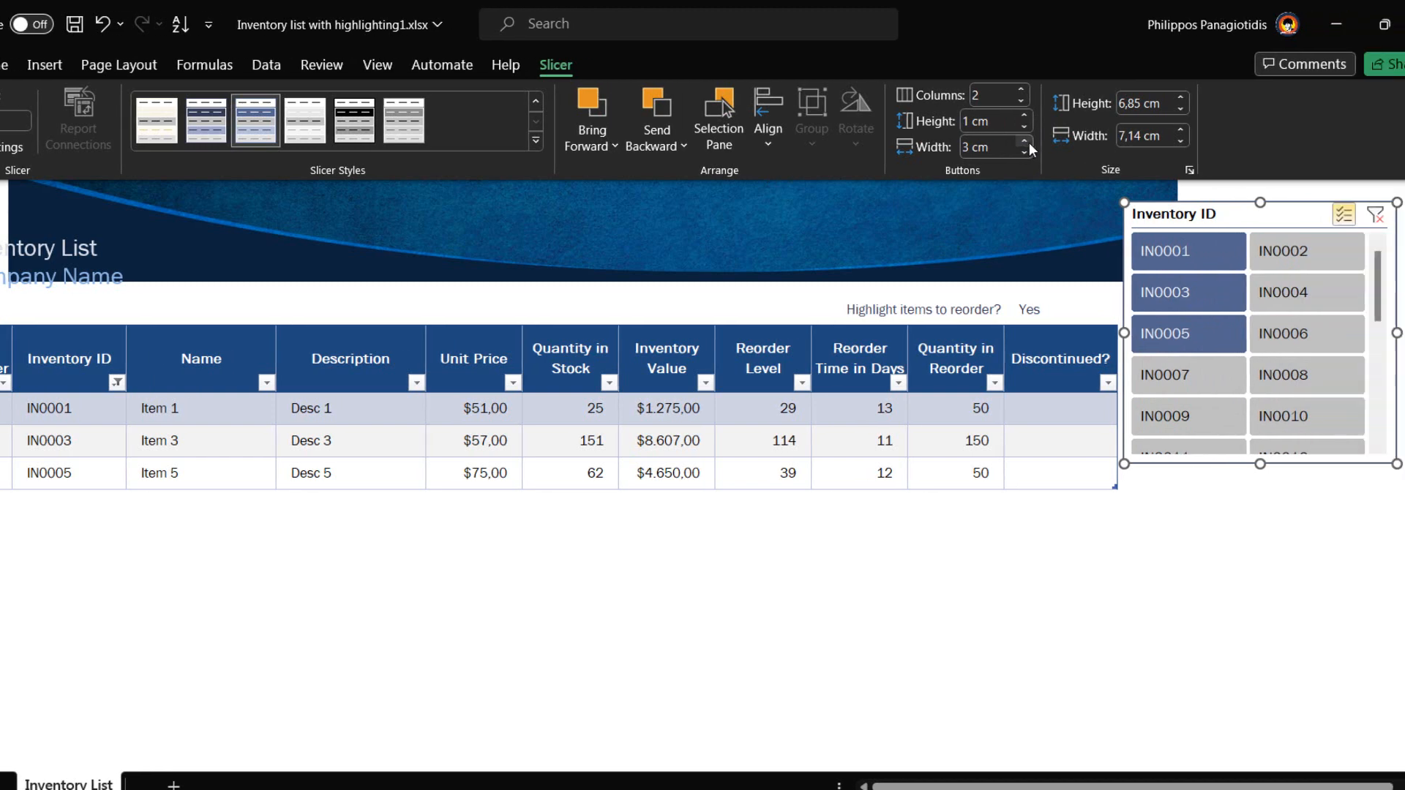